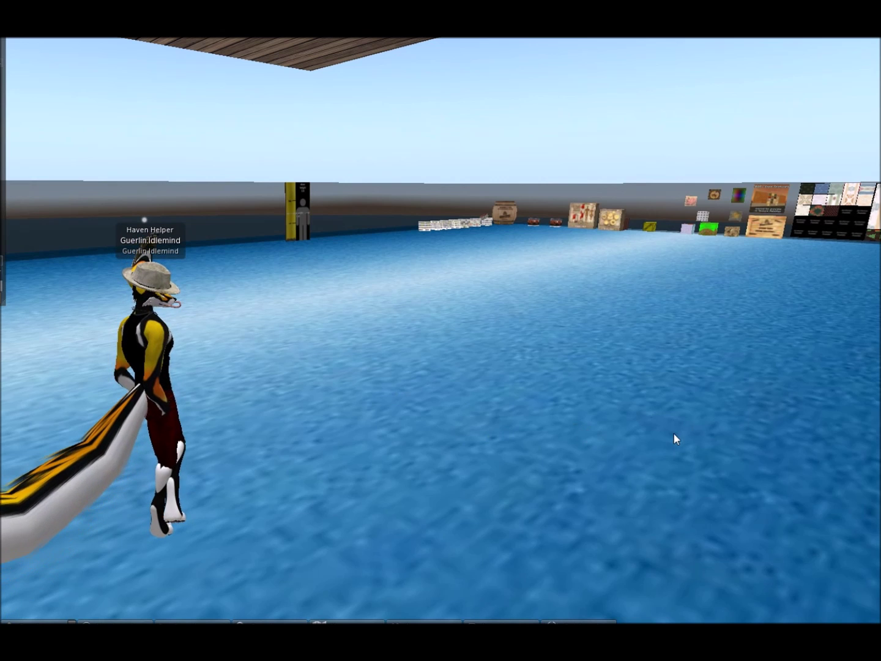
# Step: Create a box prim on the blue sandbox floor beside the avatar
pyautogui.rightClick(403, 417)
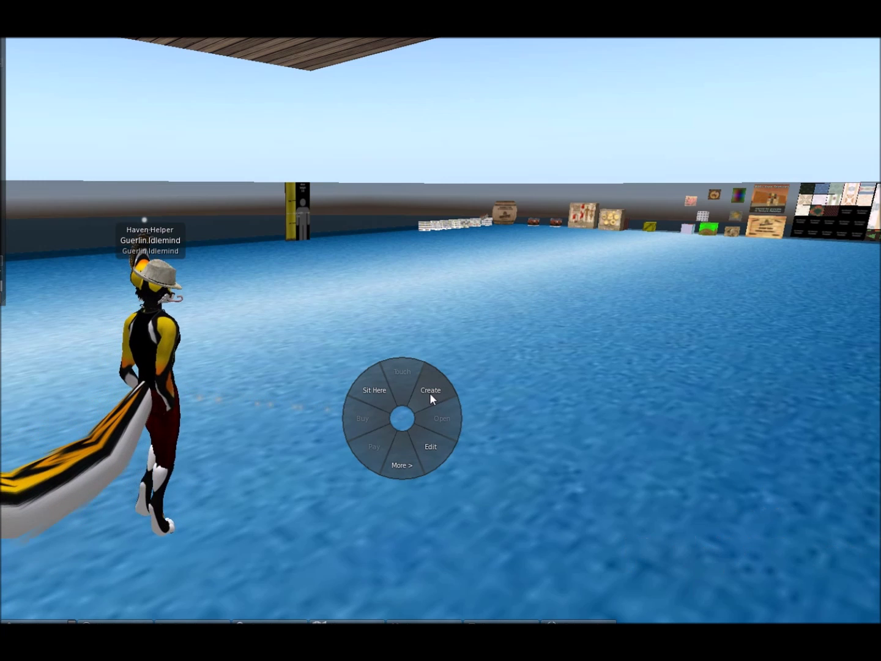
pyautogui.click(430, 393)
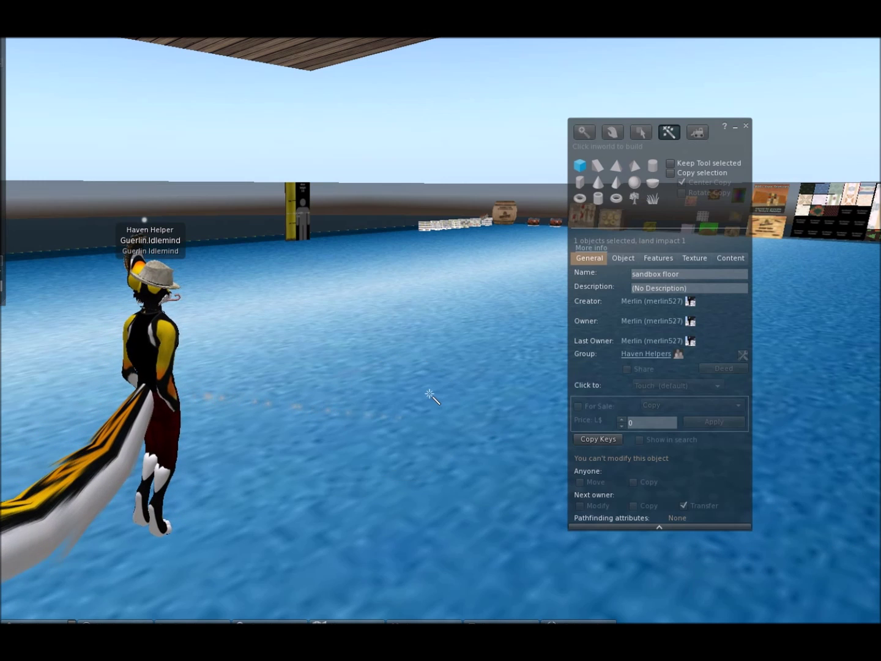
pyautogui.click(369, 387)
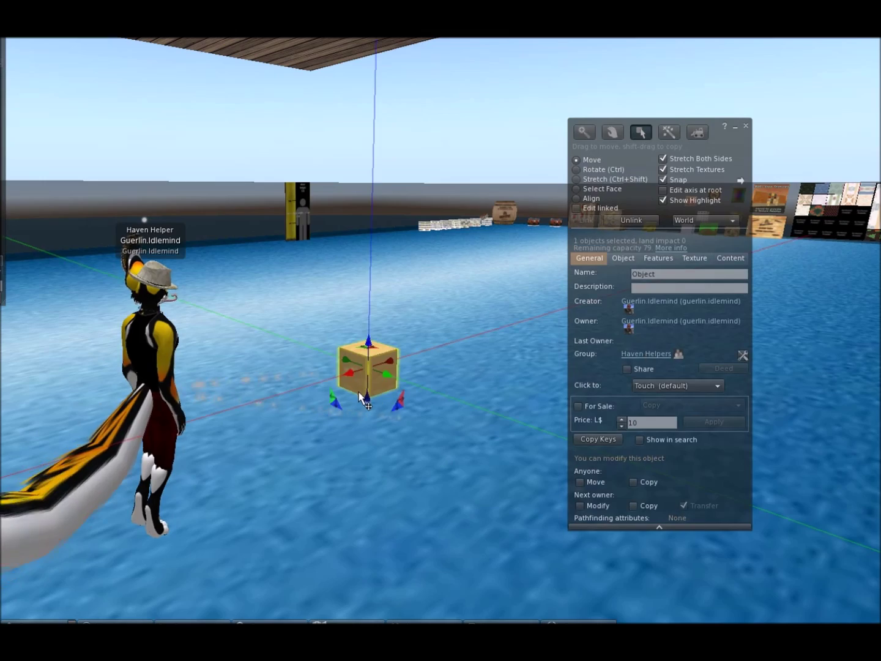
pyautogui.press('Escape')
pyautogui.press('Up')
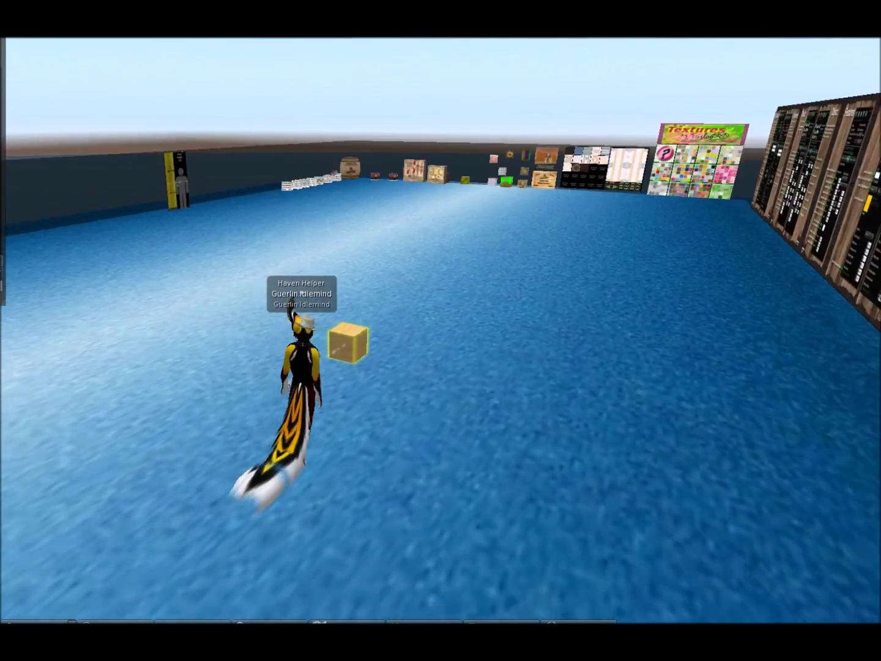
pyautogui.keyDown('alt'); pyautogui.moveTo(330, 323); pyautogui.dragTo(306, 324); pyautogui.keyUp('alt')
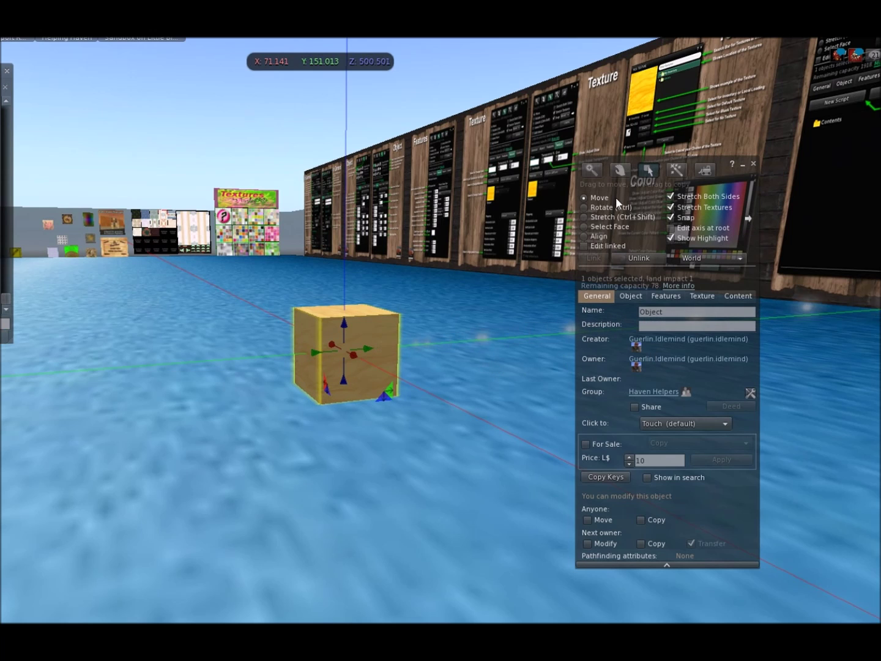
# Step: Move the box to about Y 151.093, Z 500.617 and tilt it with Rotate
pyautogui.click(722, 174)
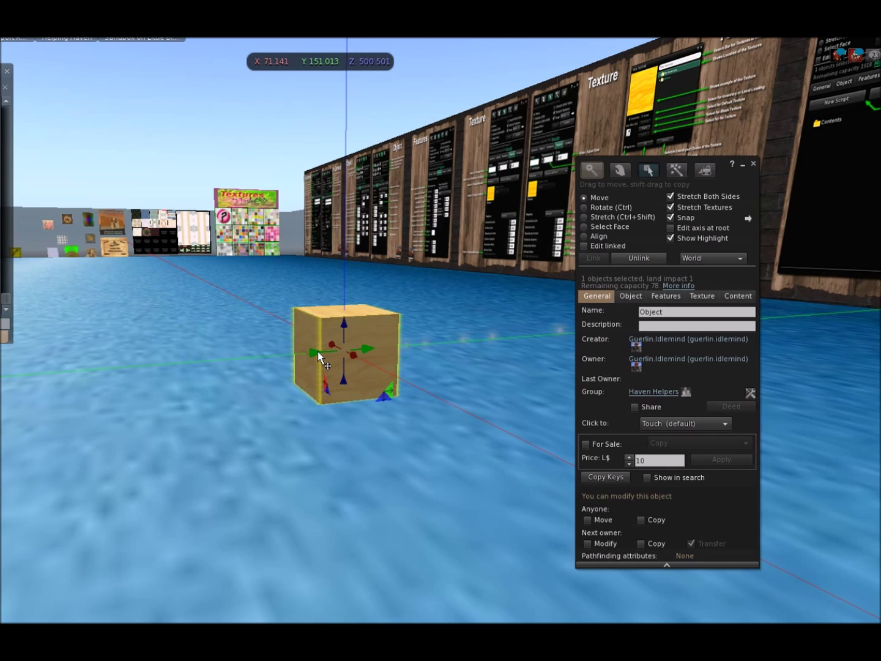
pyautogui.moveTo(322, 353); pyautogui.dragTo(355, 313)
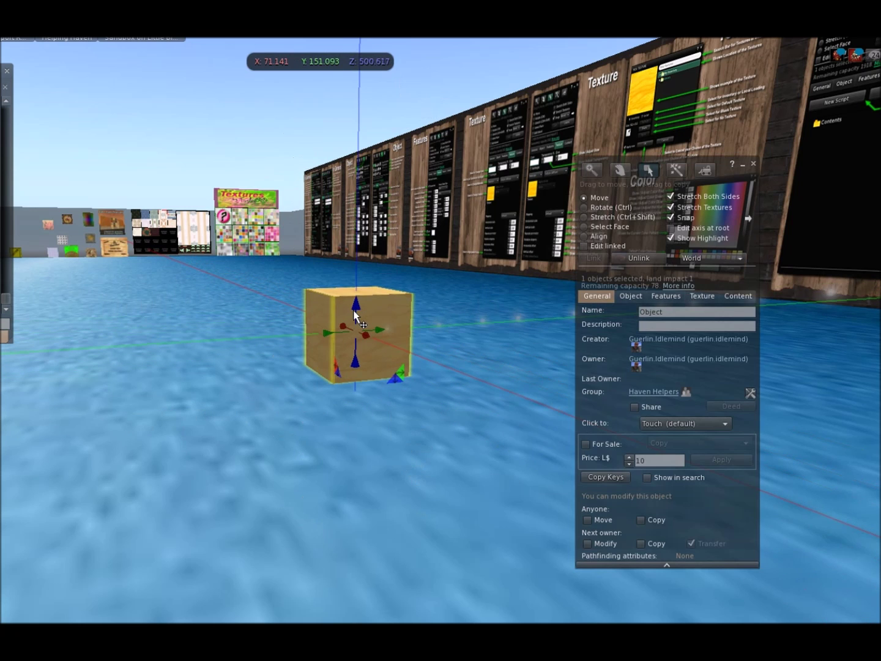
pyautogui.click(585, 207)
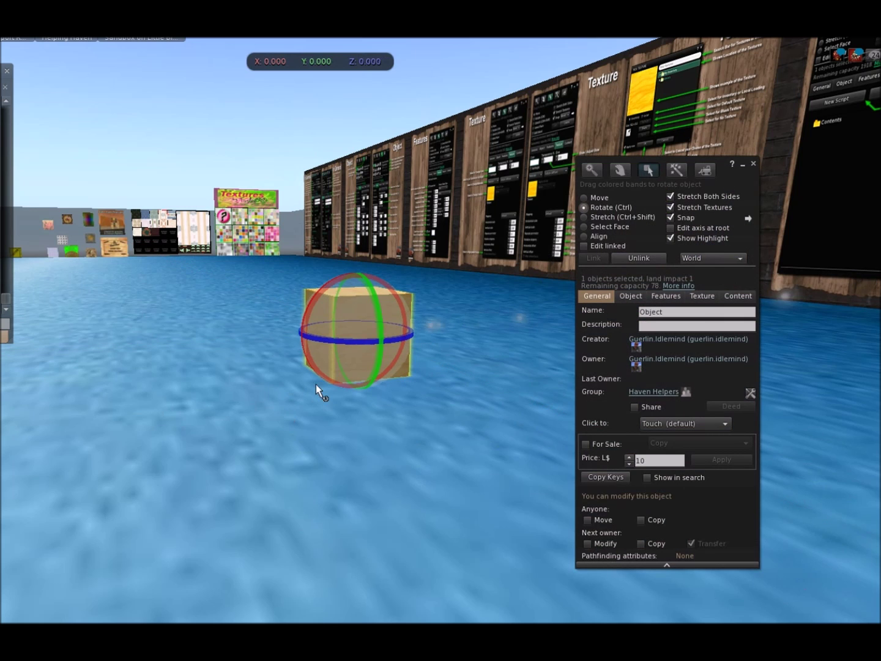
pyautogui.moveTo(383, 318); pyautogui.dragTo(305, 315)
# Step: Stretch the box to about 0.692 m along X and, with Stretch Both Sides off, to about 0.738 m along Y
pyautogui.click(583, 217)
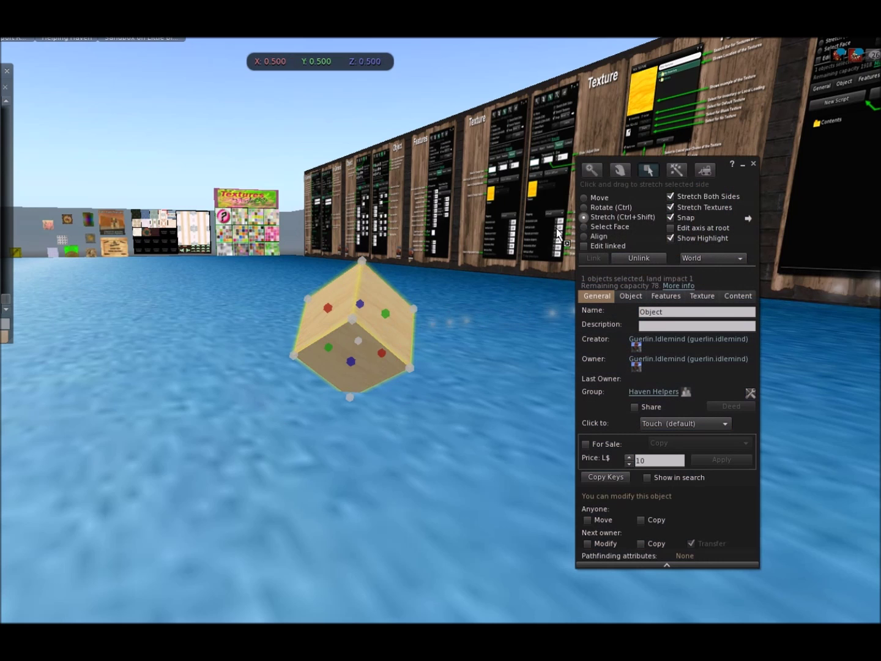
pyautogui.moveTo(326, 309)
pyautogui.mouseDown()
pyautogui.moveTo(205, 220)
pyautogui.moveTo(314, 306)
pyautogui.mouseUp()
pyautogui.moveTo(388, 314)
pyautogui.mouseDown()
pyautogui.moveTo(429, 289)
pyautogui.moveTo(376, 319)
pyautogui.mouseUp()
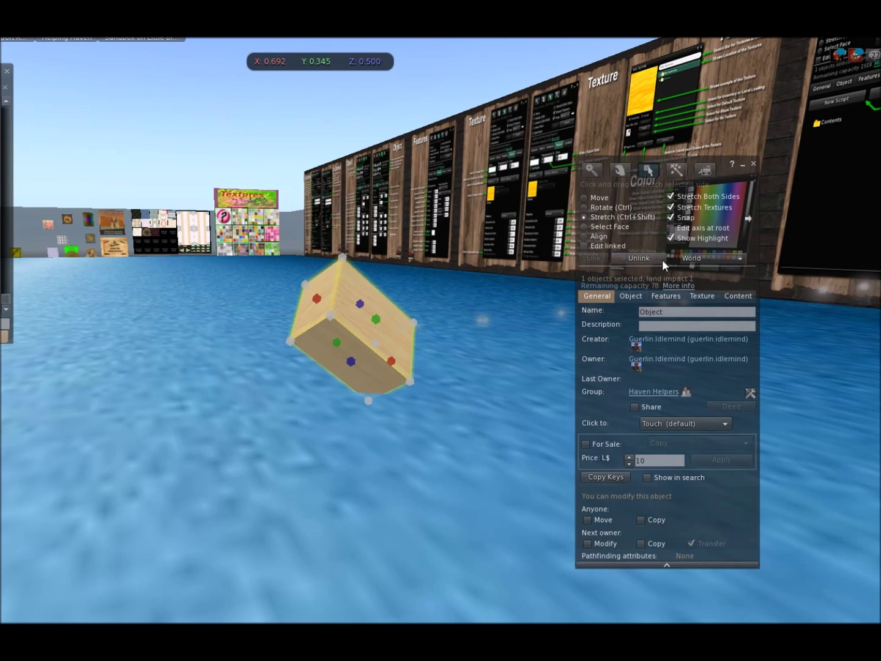
pyautogui.click(671, 200)
pyautogui.moveTo(377, 322); pyautogui.dragTo(448, 308)
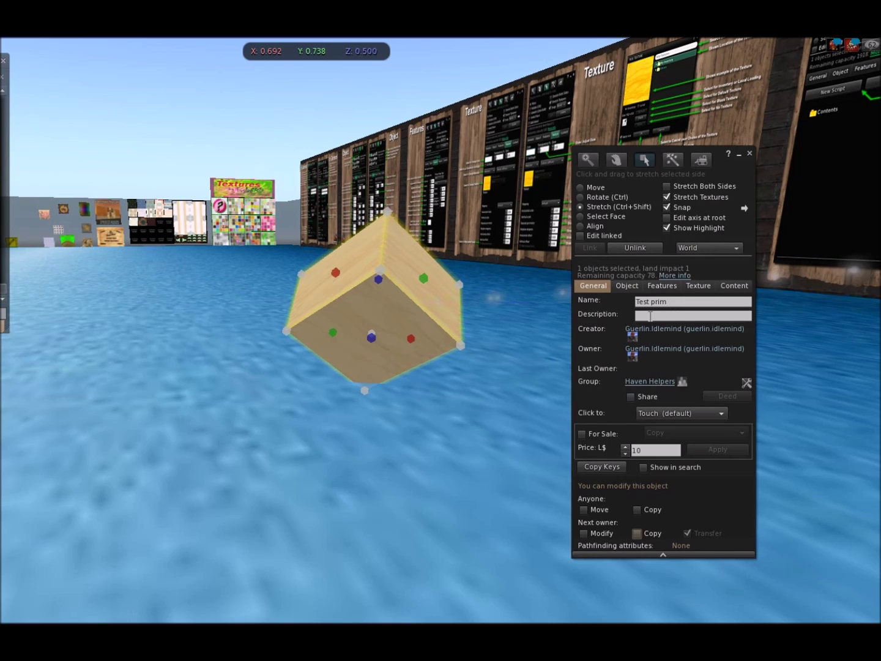
# Step: Review the box's click-action options and keep Touch (default)
pyautogui.click(721, 413)
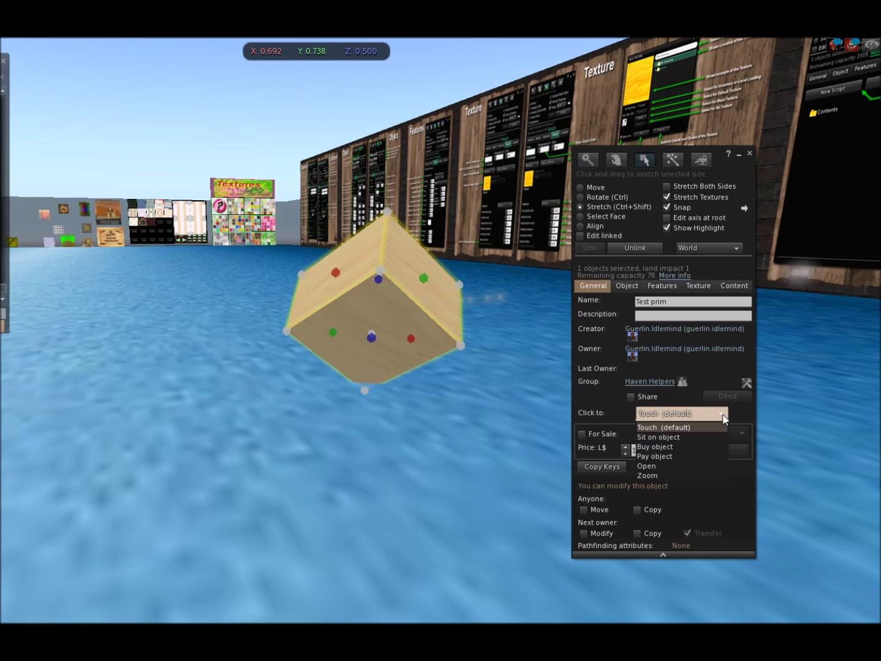
pyautogui.click(686, 426)
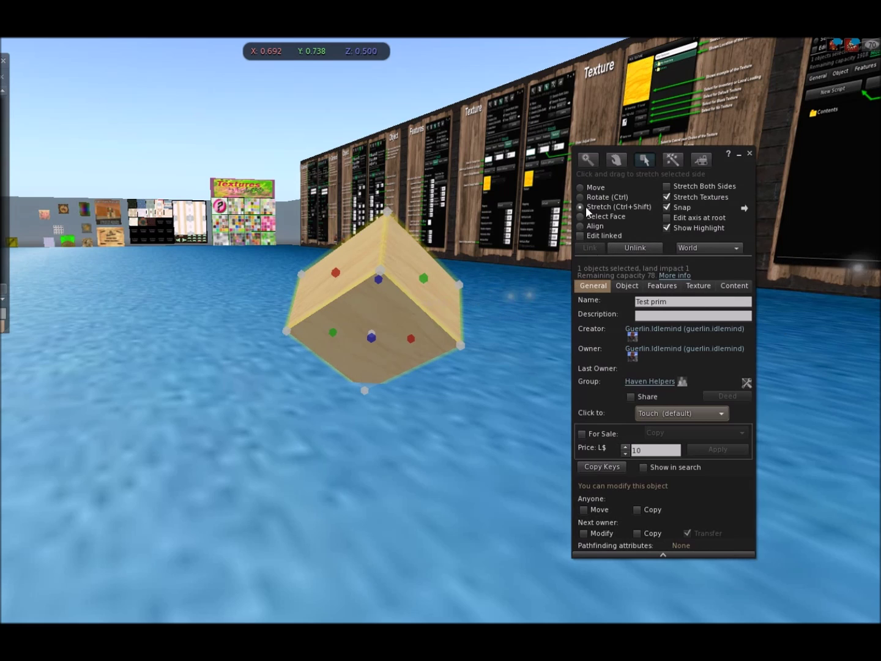
# Step: Duplicate the Test prim box along the Y axis, placing the copy at about Y 152.081
pyautogui.click(580, 187)
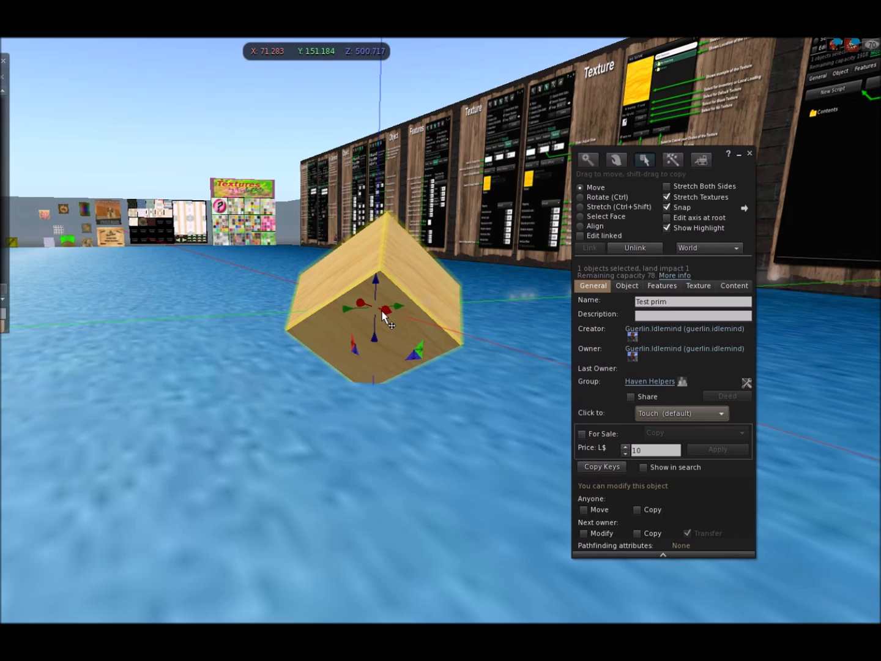
pyautogui.keyDown('ctrl'); pyautogui.moveTo(397, 288); pyautogui.dragTo(465, 334); pyautogui.keyUp('ctrl')
pyautogui.keyDown('ctrl'); pyautogui.moveTo(356, 261); pyautogui.dragTo(252, 315); pyautogui.keyUp('ctrl')
pyautogui.keyDown('ctrl'); pyautogui.moveTo(384, 319); pyautogui.dragTo(318, 349); pyautogui.keyUp('ctrl')
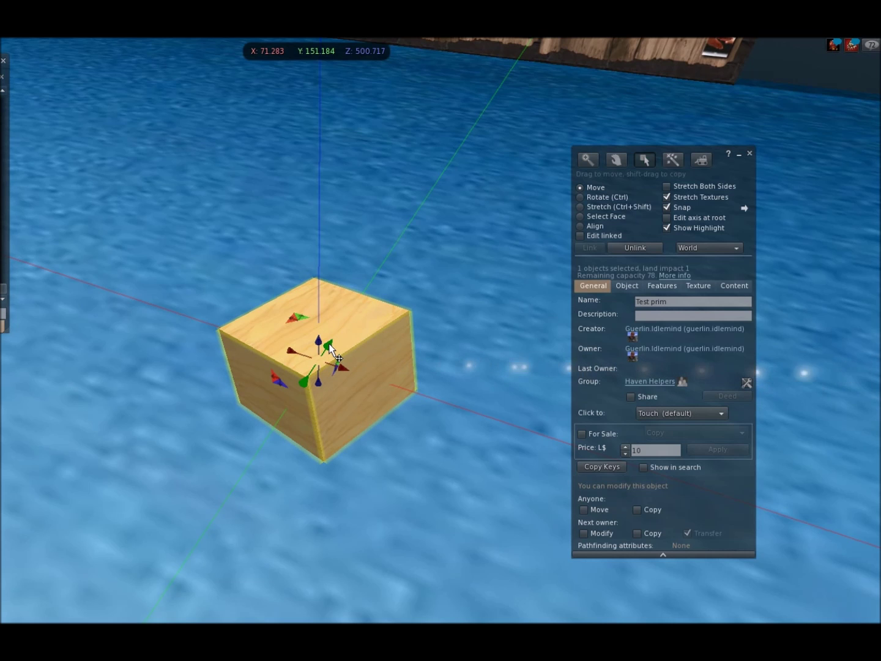
pyautogui.keyDown('shift'); pyautogui.moveTo(330, 349); pyautogui.dragTo(387, 271); pyautogui.keyUp('shift')
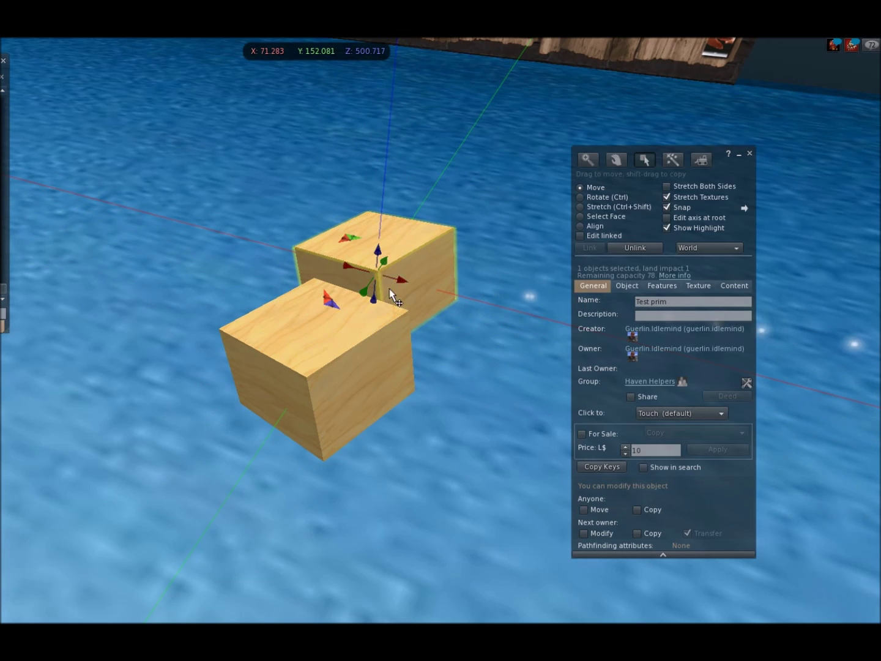
# Step: Link the two boxes into one object and move the pair to about X 71.251, Y 151.811, Z 500.919
pyautogui.press('Escape')
pyautogui.keyDown('ctrl'); pyautogui.keyDown('alt'); pyautogui.moveTo(392, 319); pyautogui.dragTo(238, 324); pyautogui.keyUp('alt'); pyautogui.keyUp('ctrl')
pyautogui.keyDown('alt'); pyautogui.moveTo(318, 355); pyautogui.dragTo(318, 338); pyautogui.keyUp('alt')
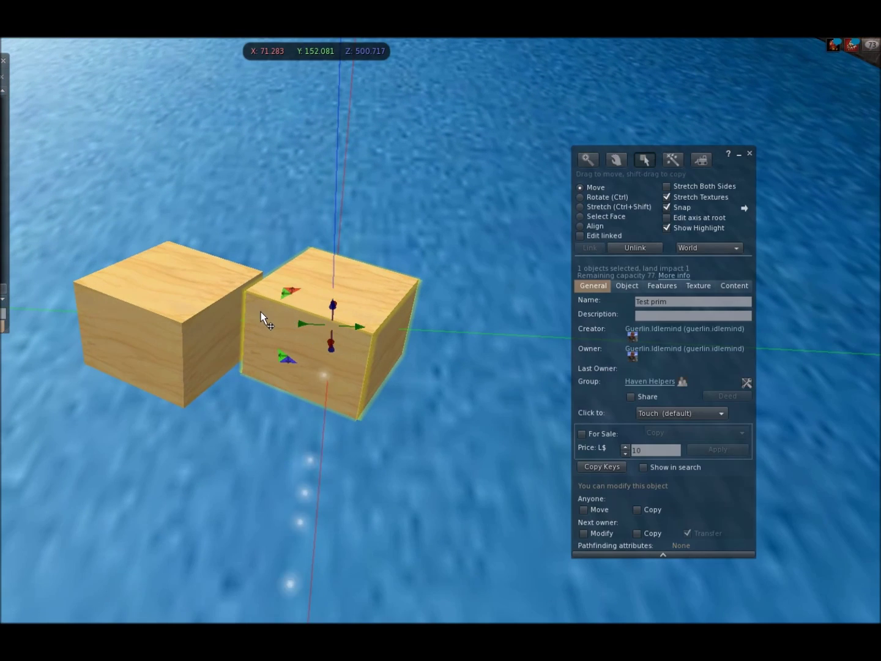
pyautogui.keyDown('shift'); pyautogui.click(179, 295); pyautogui.keyUp('shift')
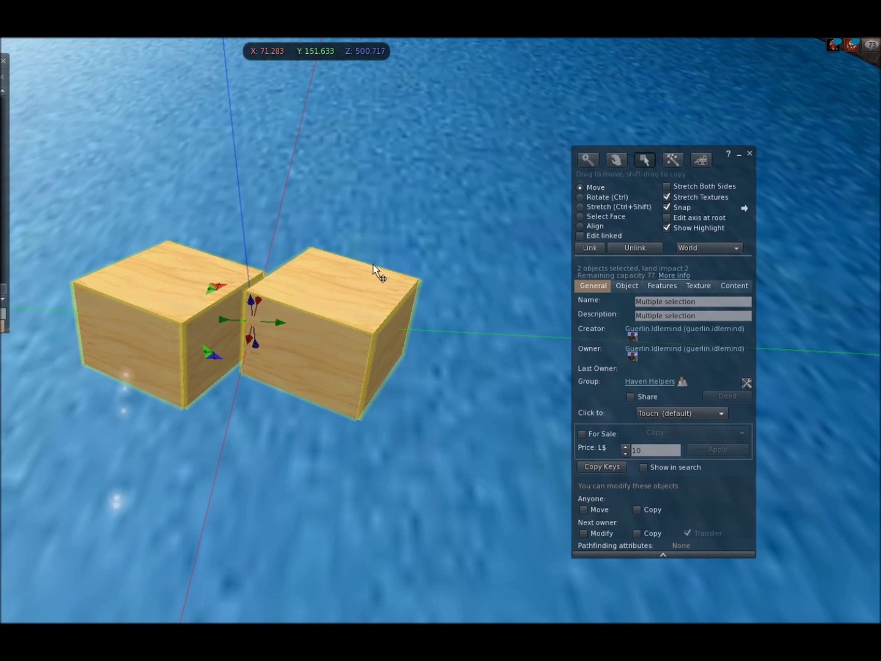
pyautogui.hotkey('ctrl', 'l')
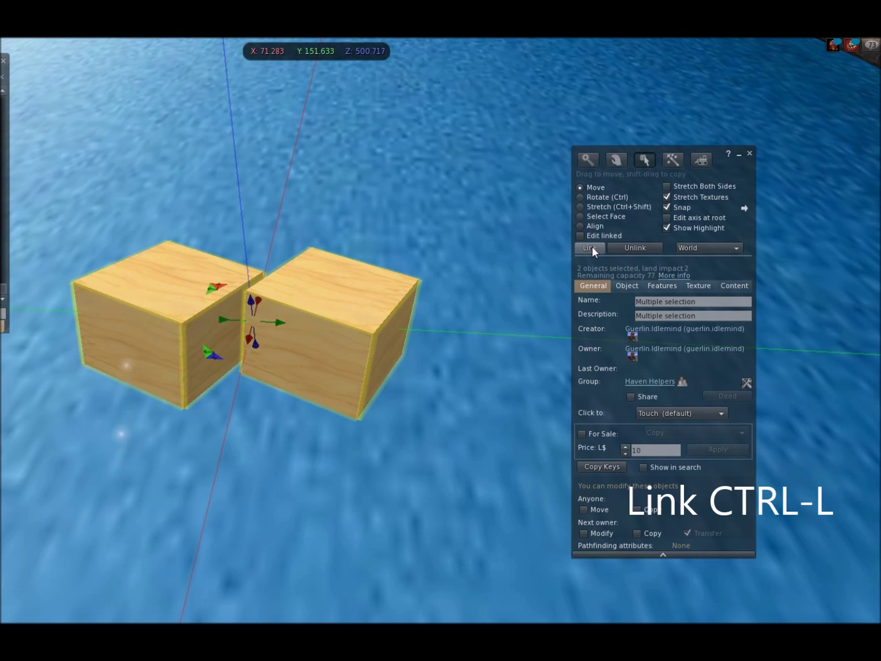
pyautogui.press('ctrl')
pyautogui.hotkey('ctrl', 'l')
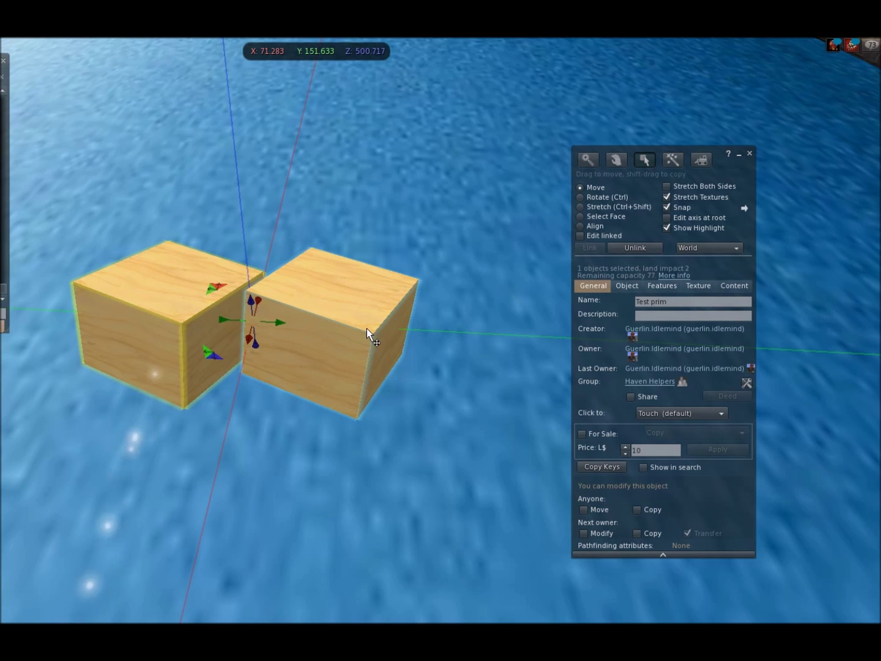
pyautogui.click(313, 346)
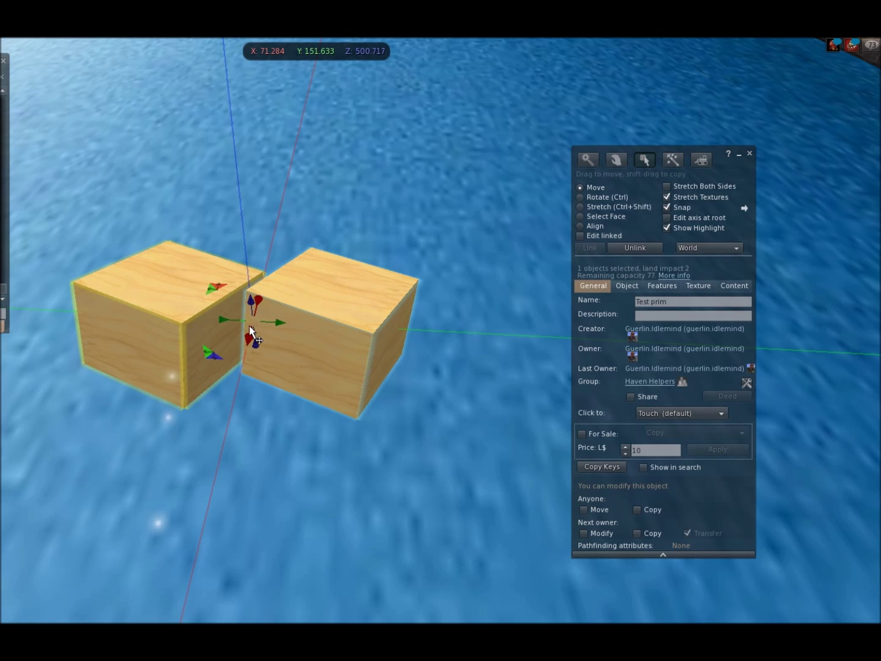
pyautogui.moveTo(253, 309); pyautogui.dragTo(277, 314)
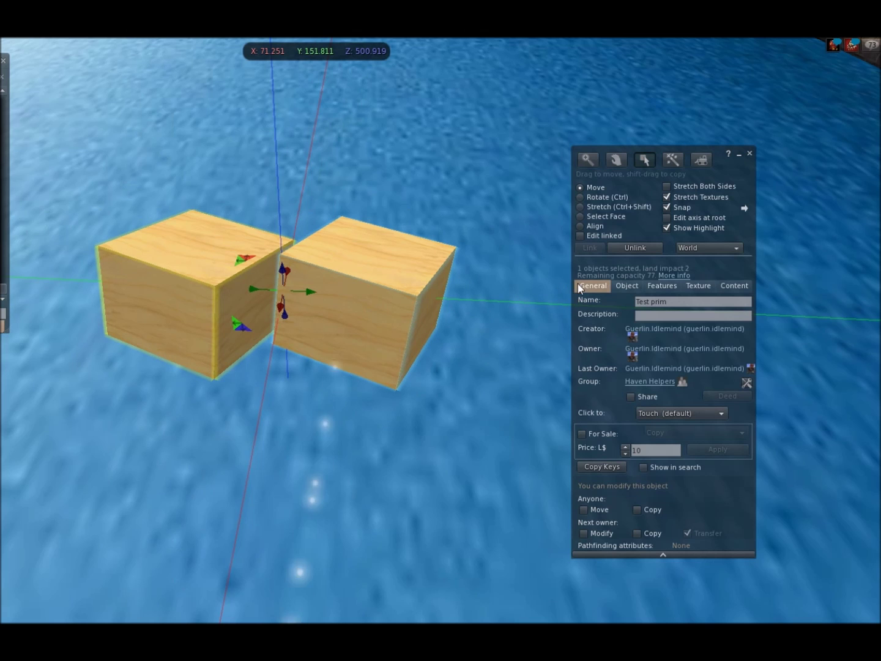
# Step: Unlink the two boxes and select each one separately
pyautogui.keyDown('shift'); pyautogui.click(368, 302); pyautogui.keyUp('shift')
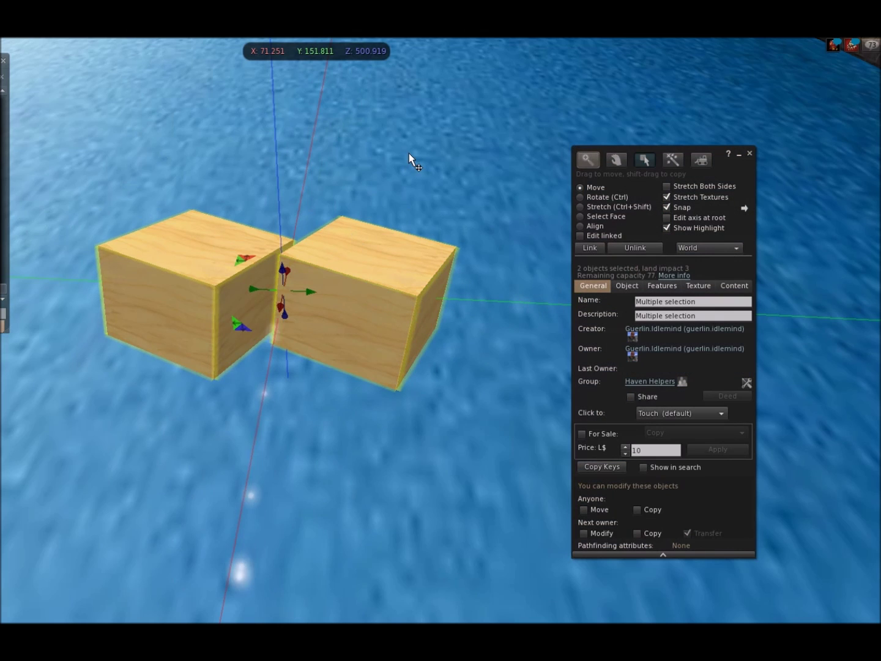
pyautogui.click(409, 152)
pyautogui.click(350, 291)
pyautogui.click(220, 288)
pyautogui.click(361, 296)
pyautogui.click(263, 322)
pyautogui.click(366, 304)
pyautogui.moveTo(382, 297)
pyautogui.mouseDown()
pyautogui.moveTo(400, 299)
pyautogui.moveTo(390, 297)
pyautogui.mouseUp()
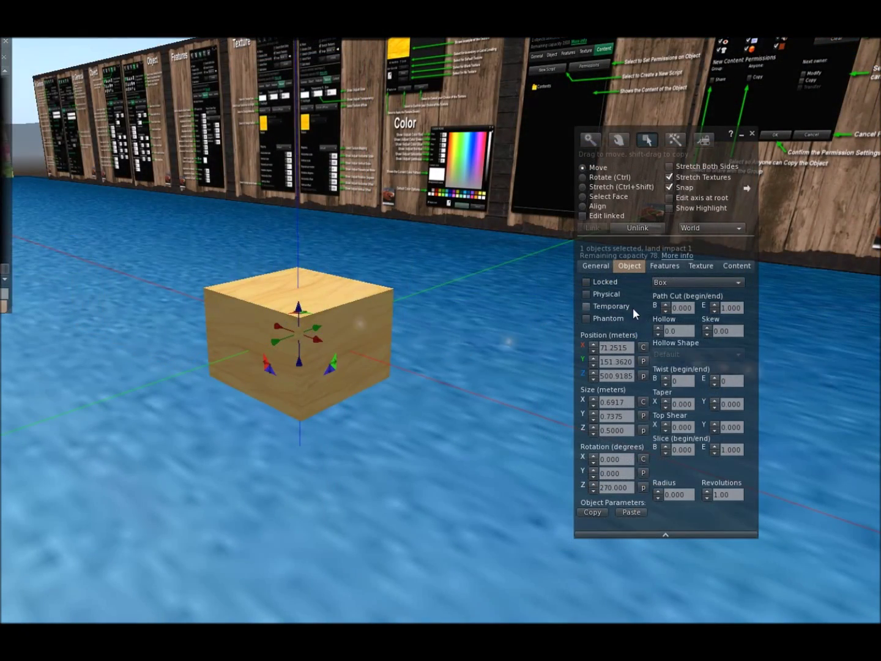
# Step: Make the single box phantom and stretch it to about 1.419 m along X and 1.002 m along Z
pyautogui.click(634, 269)
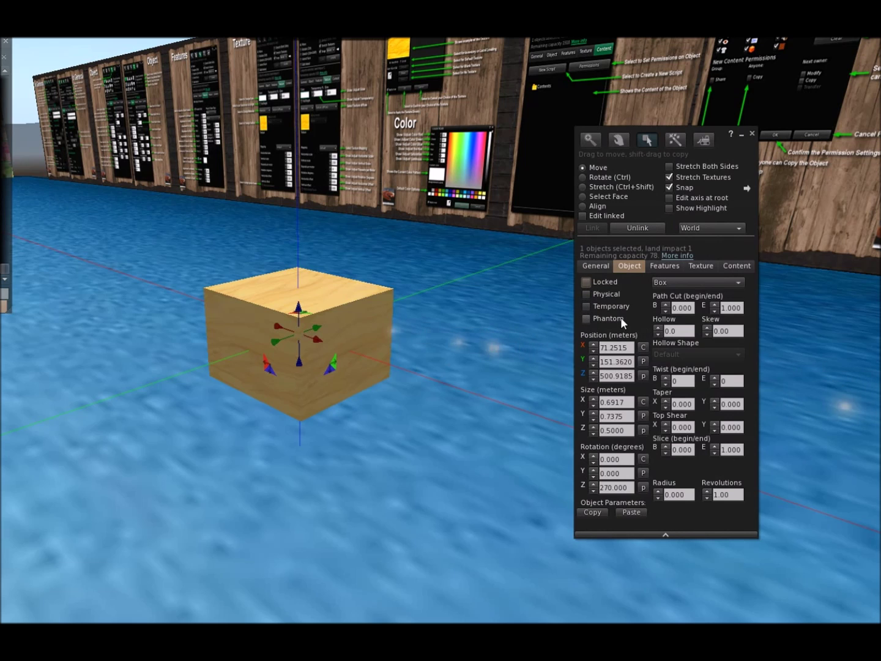
pyautogui.click(586, 318)
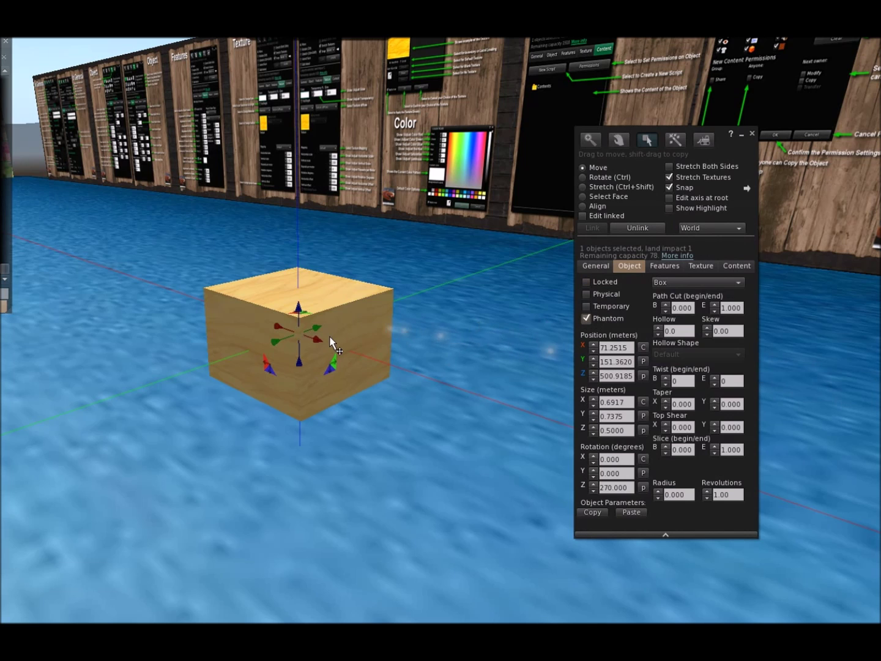
pyautogui.press('ctrl')
pyautogui.hotkey('ctrl', 'shift')
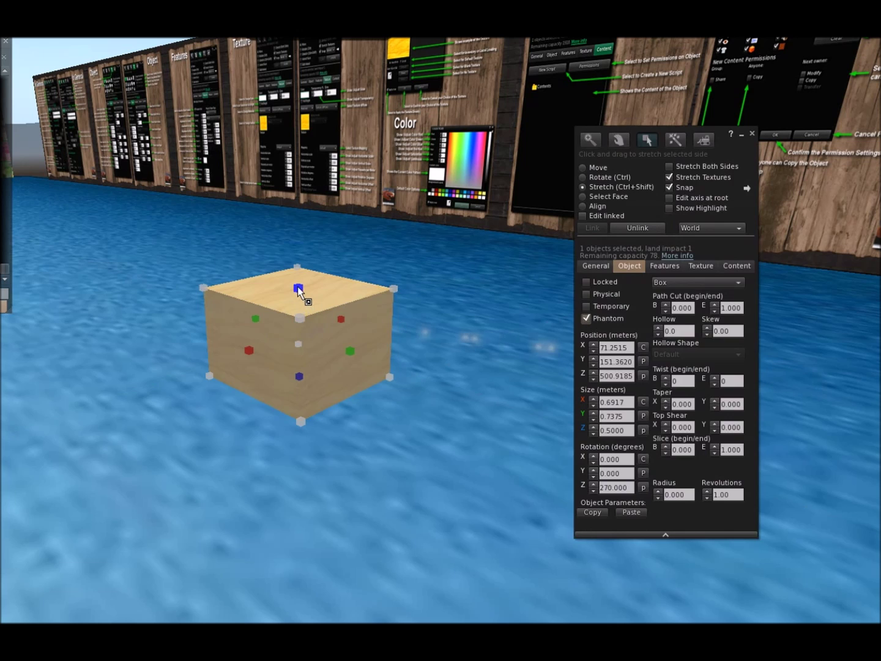
pyautogui.keyDown('ctrl'); pyautogui.keyDown('shift'); pyautogui.moveTo(298, 288); pyautogui.dragTo(288, 235); pyautogui.keyUp('shift'); pyautogui.keyUp('ctrl')
pyautogui.keyDown('ctrl'); pyautogui.keyDown('shift'); pyautogui.moveTo(247, 302); pyautogui.dragTo(107, 352); pyautogui.keyUp('shift'); pyautogui.keyUp('ctrl')
# Step: Walk the avatar forward through the phantom box and back out of it
pyautogui.press('Escape')
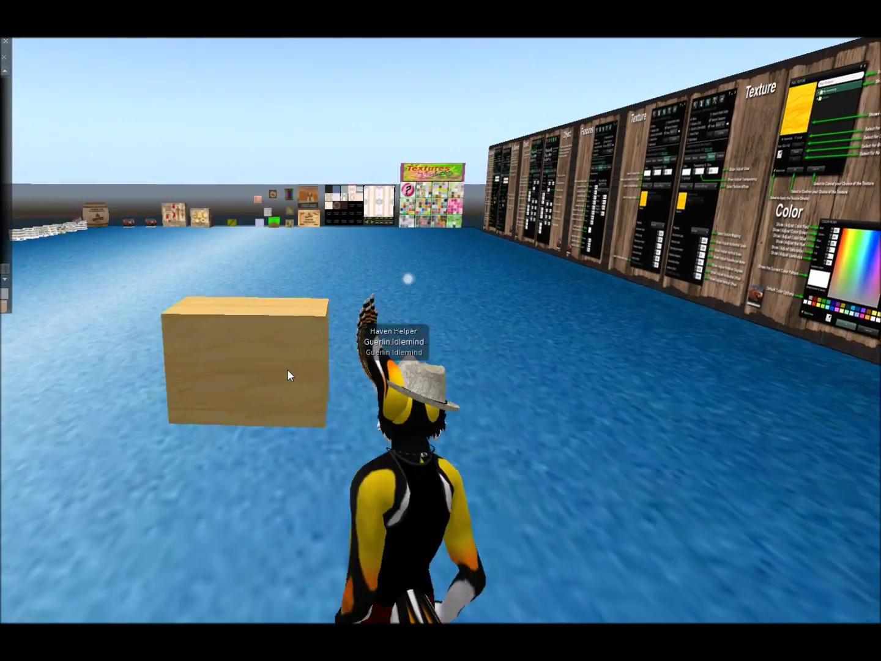
pyautogui.press('Up')
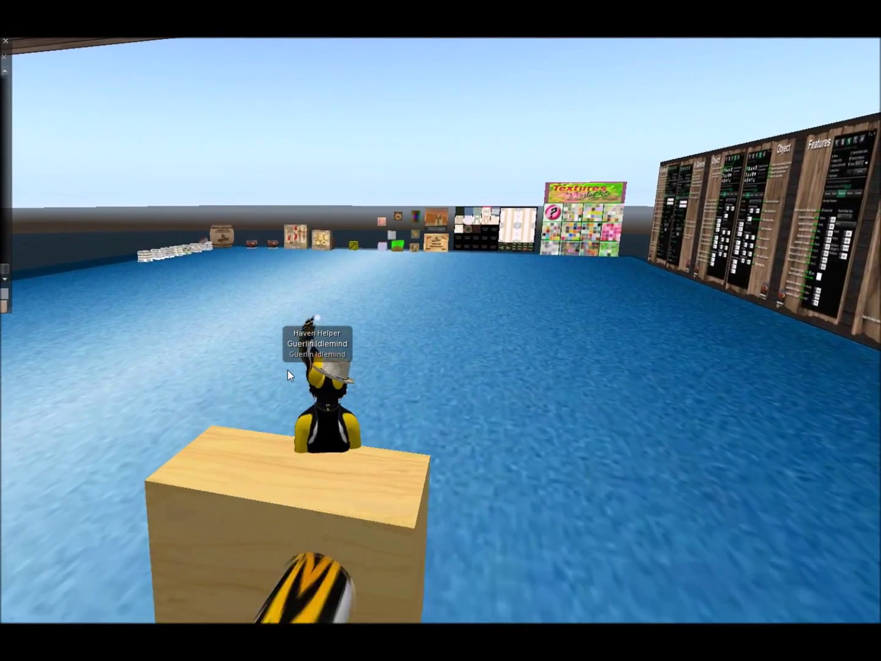
pyautogui.press('Down')
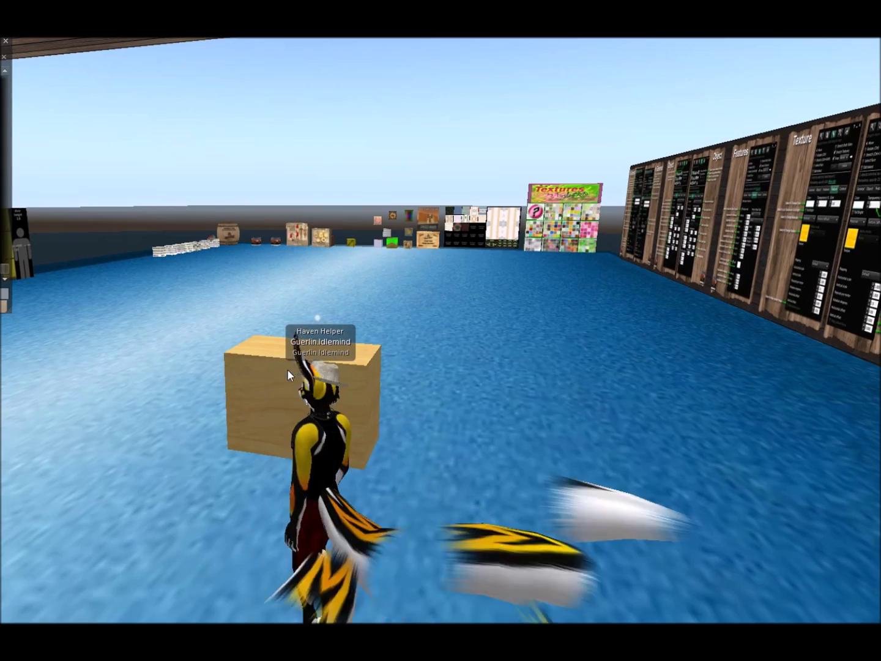
# Step: Edit the enlarged box again and turn its Phantom property off
pyautogui.keyDown('alt'); pyautogui.click(266, 384); pyautogui.keyUp('alt')
pyautogui.keyDown('alt'); pyautogui.moveTo(266, 384); pyautogui.dragTo(455, 343); pyautogui.keyUp('alt')
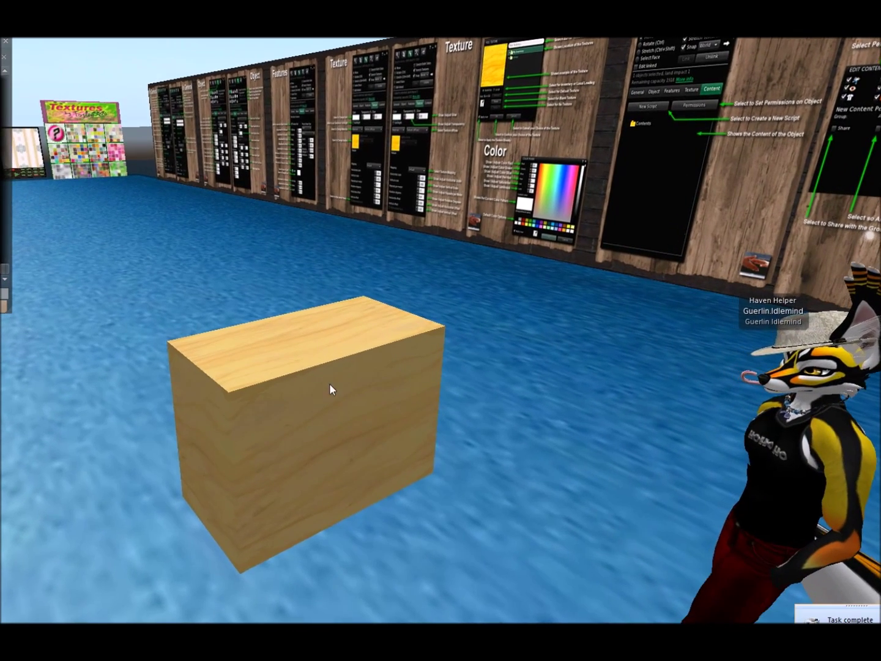
pyautogui.rightClick(324, 380)
pyautogui.click(351, 398)
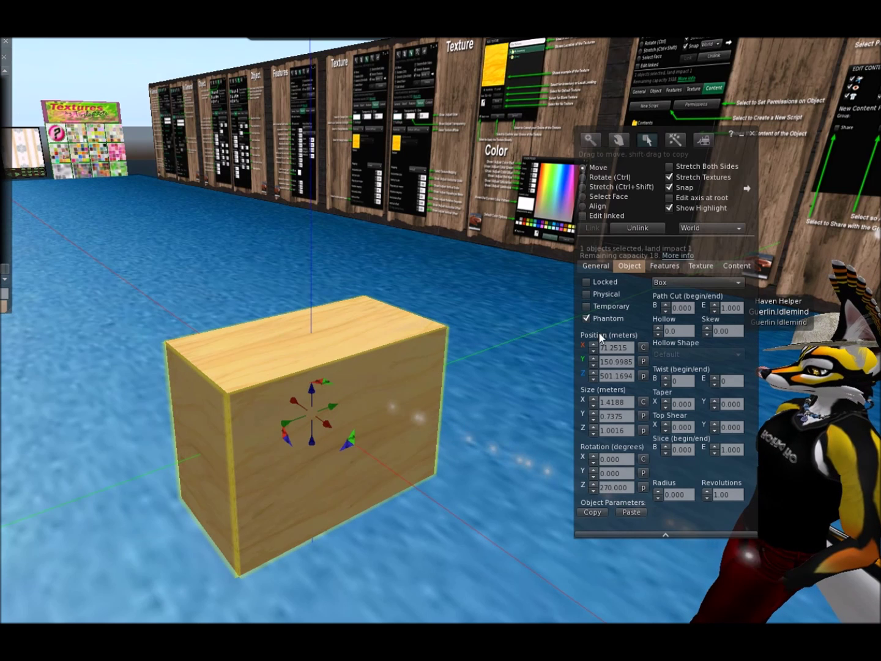
pyautogui.click(587, 320)
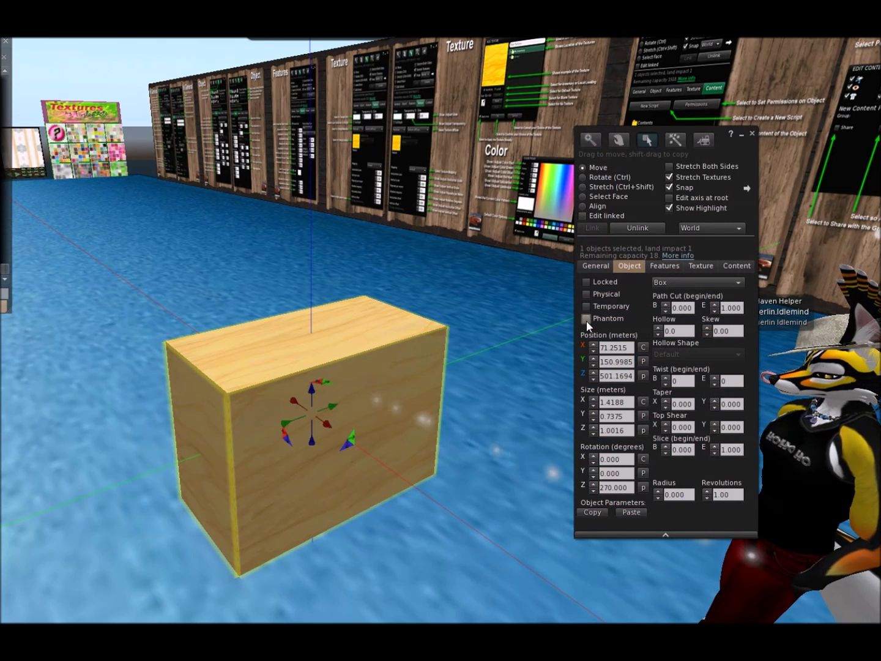
# Step: Walk the avatar up against the non-phantom box to test whether it blocks movement
pyautogui.press('Escape')
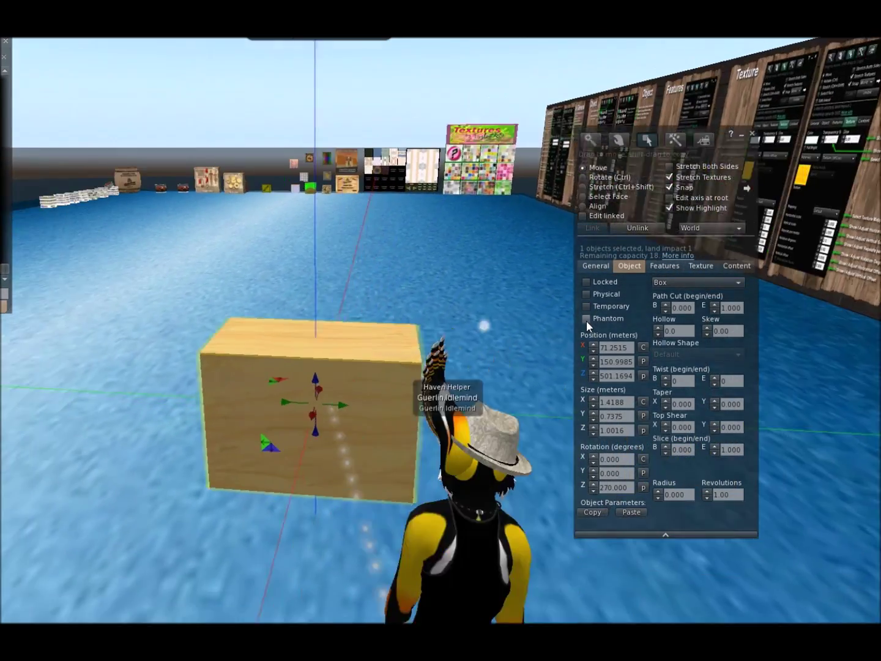
pyautogui.press('Left')
pyautogui.press('Right')
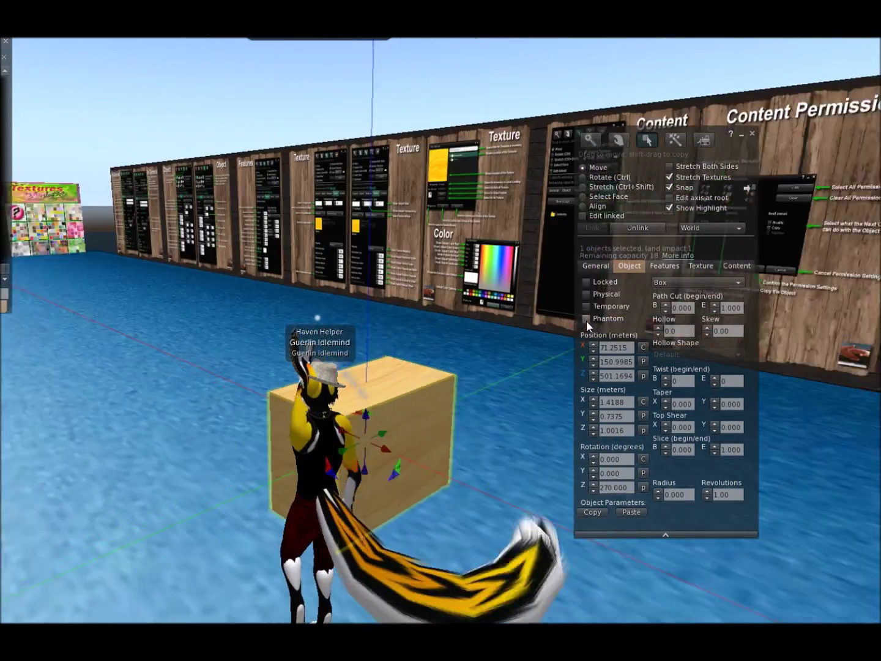
# Step: Walk the avatar away from the non-phantom box so the box stands clear for editing
pyautogui.press('Down')
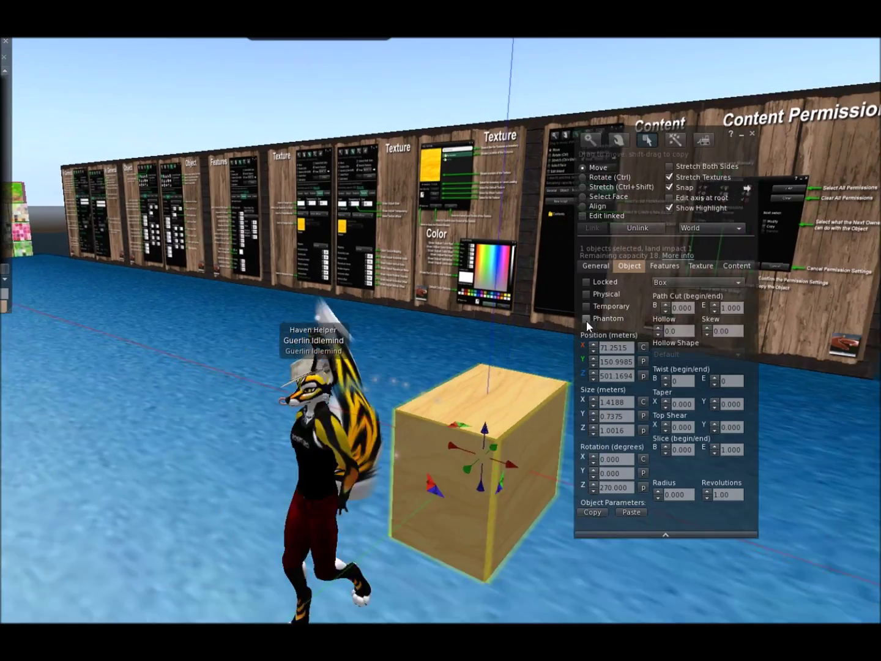
pyautogui.press('Right')
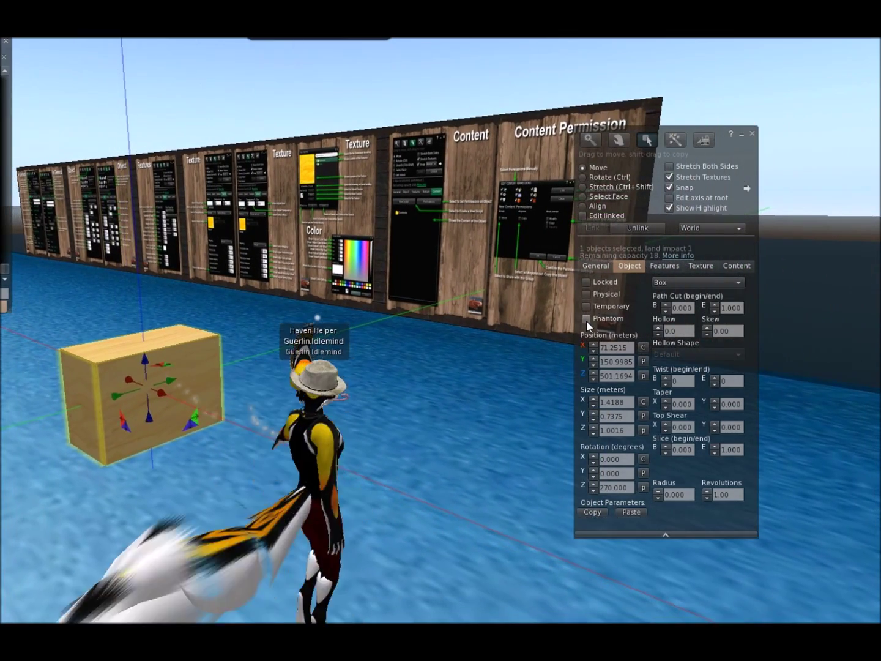
pyautogui.keyDown('alt'); pyautogui.moveTo(162, 382); pyautogui.dragTo(46, 383); pyautogui.keyUp('alt')
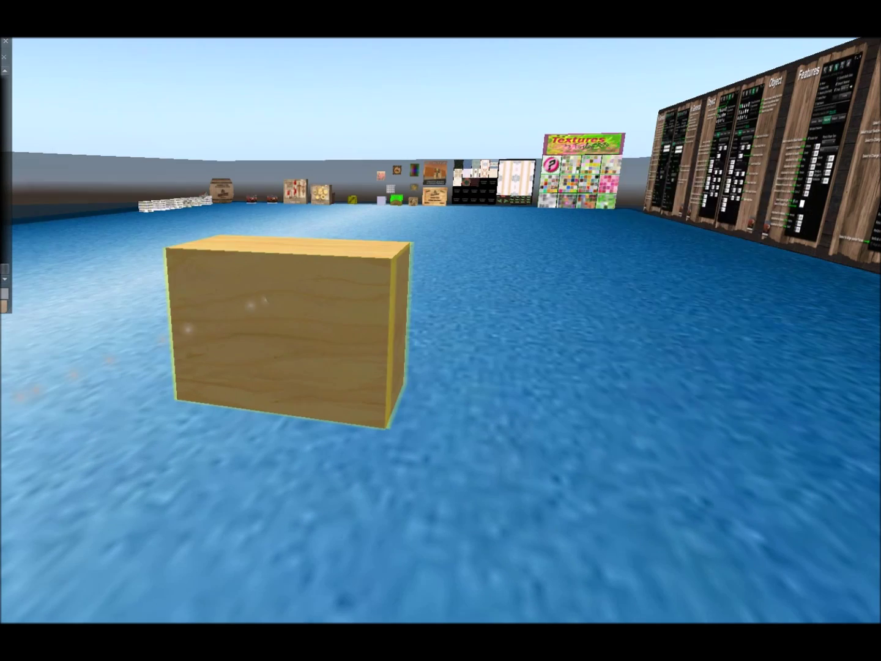
pyautogui.keyDown('ctrl'); pyautogui.keyDown('alt'); pyautogui.moveTo(305, 321); pyautogui.dragTo(322, 331); pyautogui.keyUp('alt'); pyautogui.keyUp('ctrl')
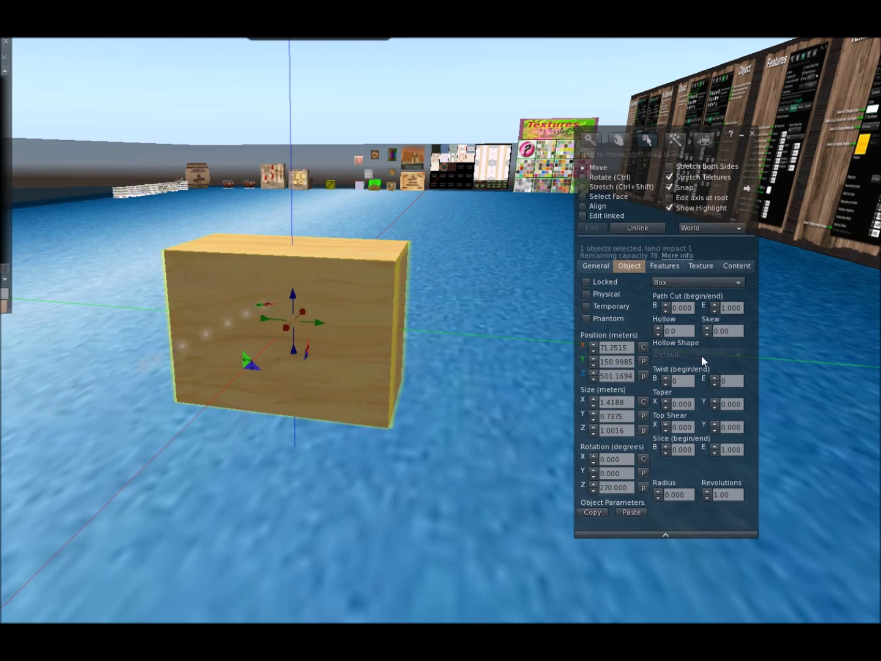
# Step: Stretch the box lengthwise and set its X size to exactly 2 m
pyautogui.click(593, 365)
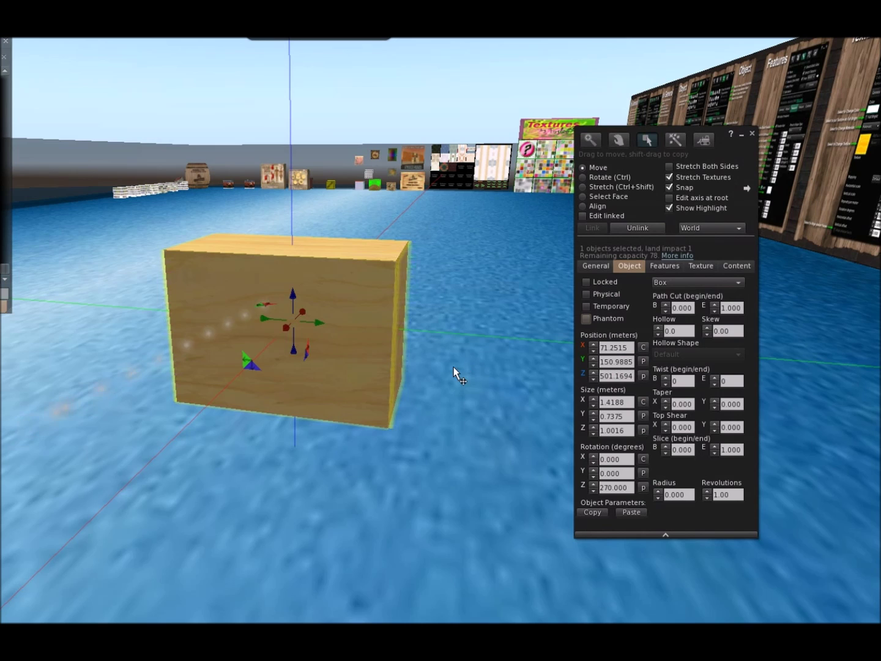
pyautogui.click(593, 361)
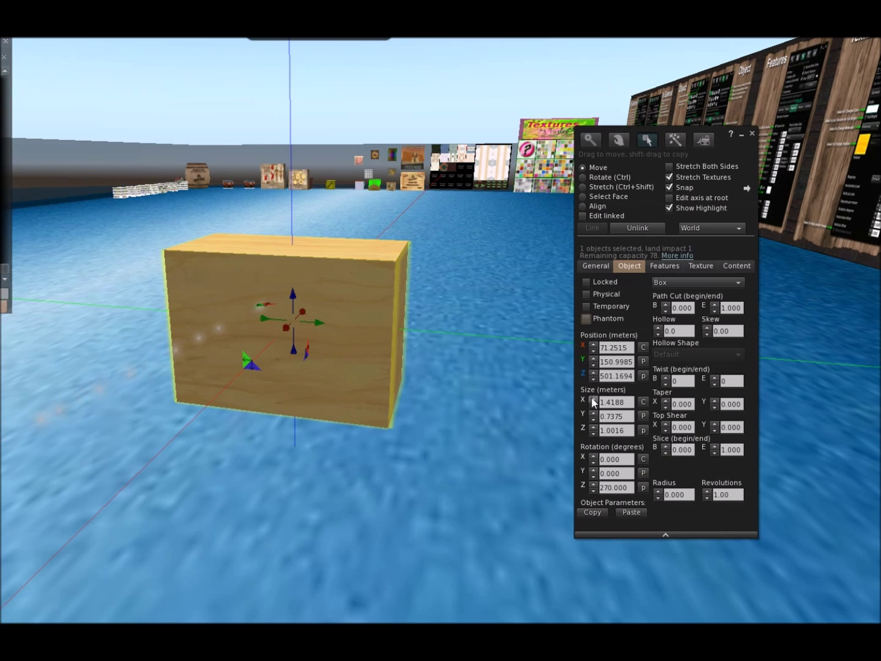
pyautogui.moveTo(592, 401); pyautogui.dragTo(593, 405)
pyautogui.moveTo(412, 331)
pyautogui.keyDown('ctrl'); pyautogui.keyDown('shift'); pyautogui.mouseDown()
pyautogui.moveTo(487, 337)
pyautogui.moveTo(376, 343)
pyautogui.moveTo(413, 335)
pyautogui.mouseUp(); pyautogui.keyUp('shift'); pyautogui.keyUp('ctrl')
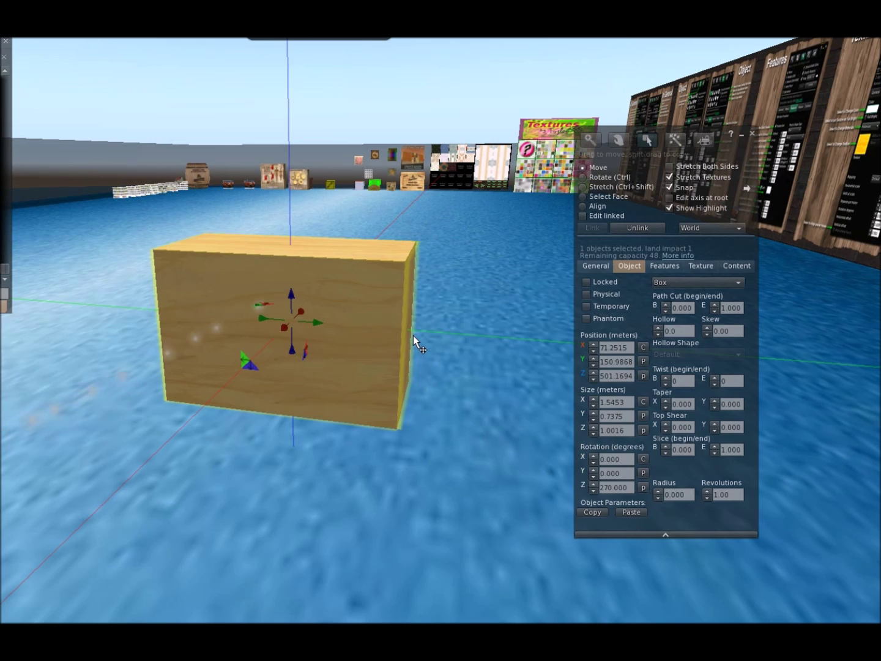
pyautogui.click(622, 402)
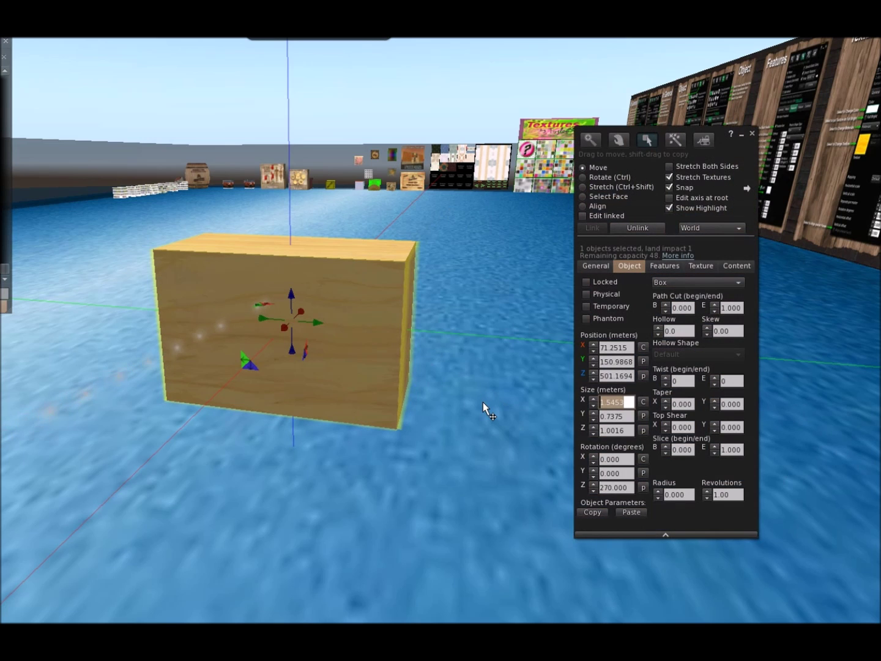
pyautogui.write('2')
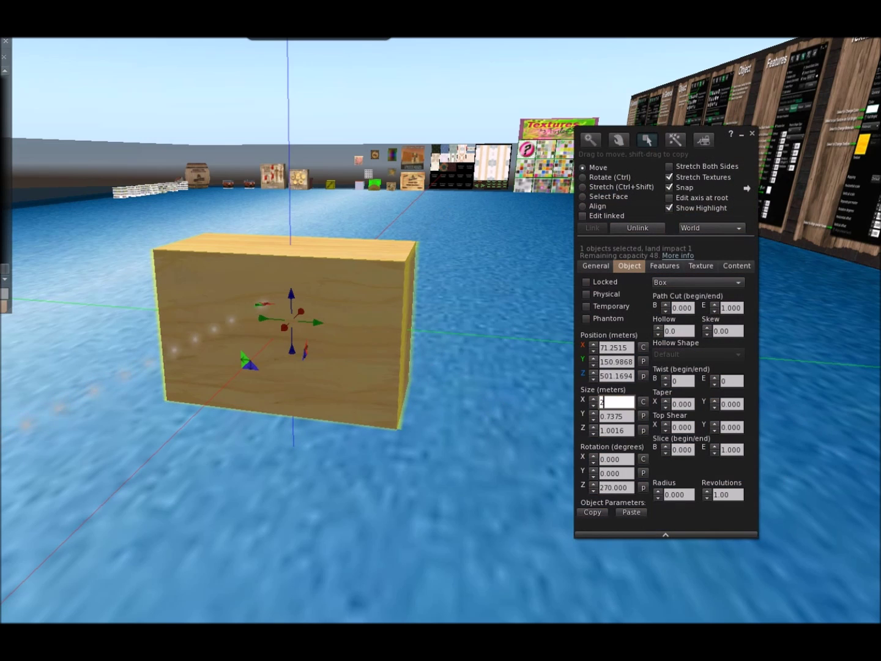
pyautogui.press('Tab')
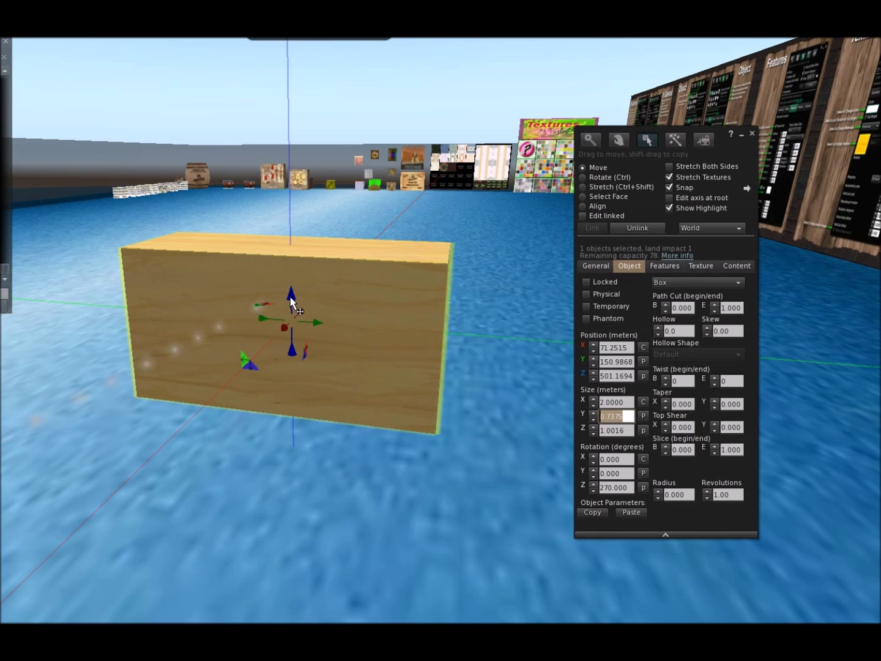
# Step: Copy the box straight up to Z 502.25 m and raise the original box below it to Z 501.25 m
pyautogui.moveTo(293, 304)
pyautogui.keyDown('shift'); pyautogui.mouseDown()
pyautogui.moveTo(306, 112)
pyautogui.moveTo(308, 141)
pyautogui.moveTo(304, 120)
pyautogui.moveTo(346, 122)
pyautogui.moveTo(349, 147)
pyautogui.moveTo(354, 110)
pyautogui.moveTo(354, 126)
pyautogui.mouseUp(); pyautogui.keyUp('shift')
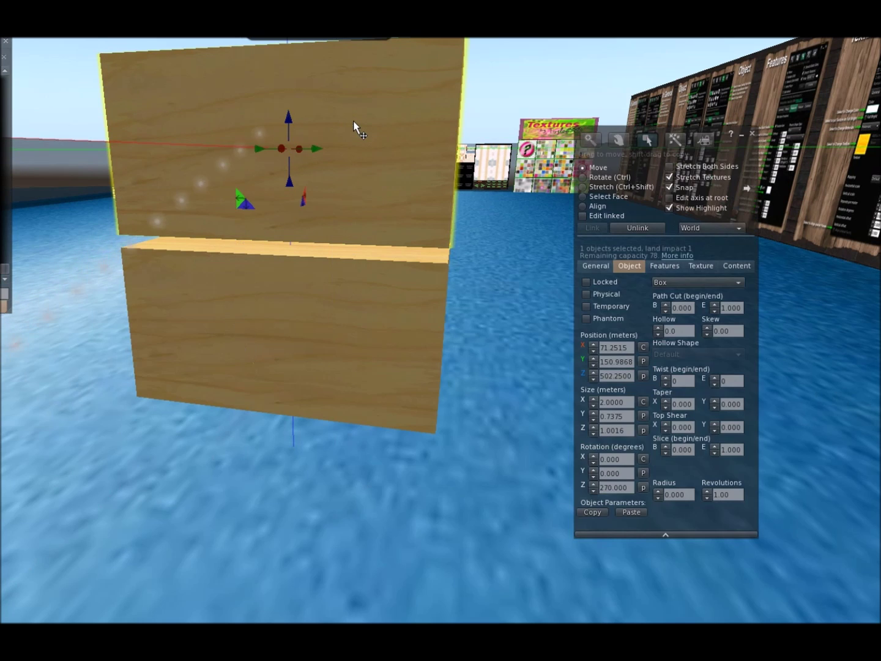
pyautogui.click(320, 357)
pyautogui.moveTo(295, 351); pyautogui.dragTo(381, 346)
pyautogui.press('alt')
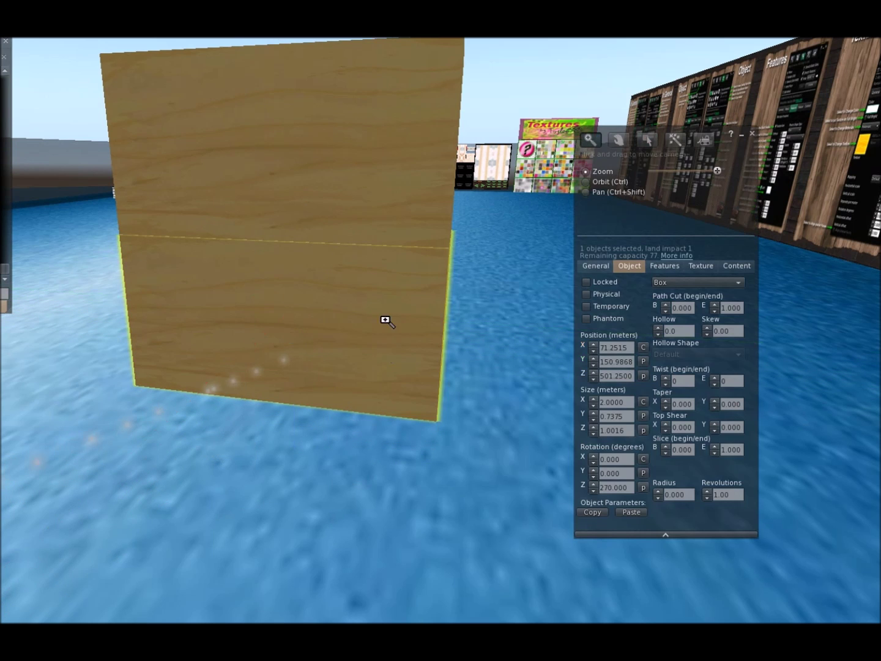
# Step: Turn off Show Highlight and inspect the seam between the two stacked boxes
pyautogui.keyDown('alt'); pyautogui.moveTo(433, 252); pyautogui.dragTo(319, 270); pyautogui.keyUp('alt')
pyautogui.click(676, 209)
pyautogui.keyDown('alt'); pyautogui.moveTo(654, 225); pyautogui.dragTo(575, 228); pyautogui.keyUp('alt')
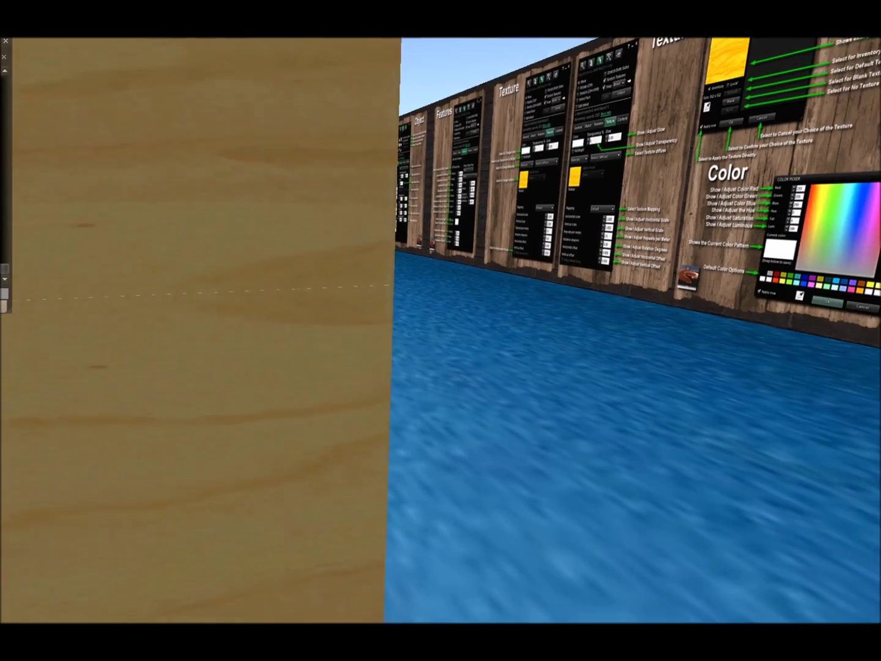
pyautogui.press('Escape')
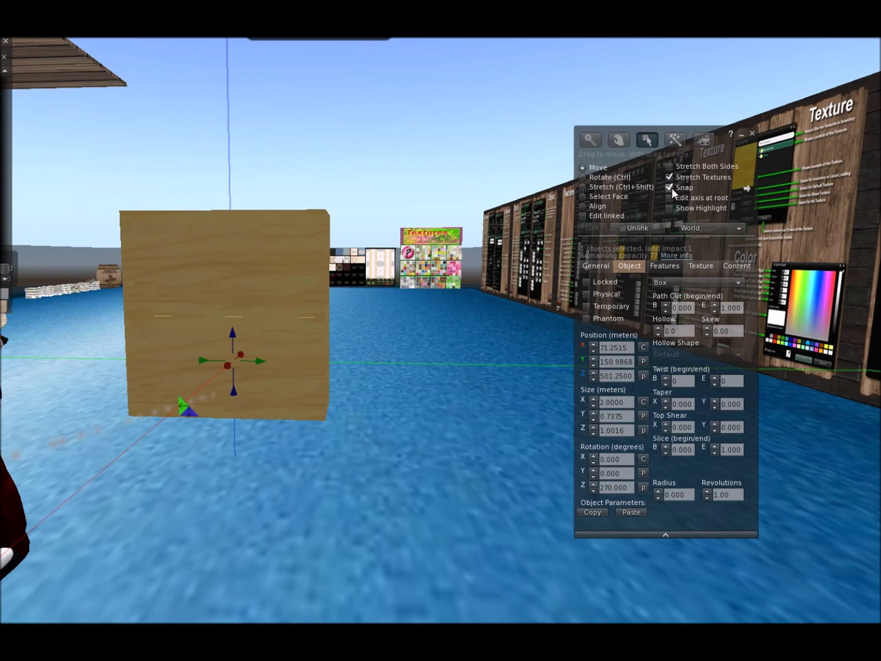
# Step: Raise the lower box to about Z 501.277 m with Snap off, and turn Snap back on
pyautogui.click(670, 188)
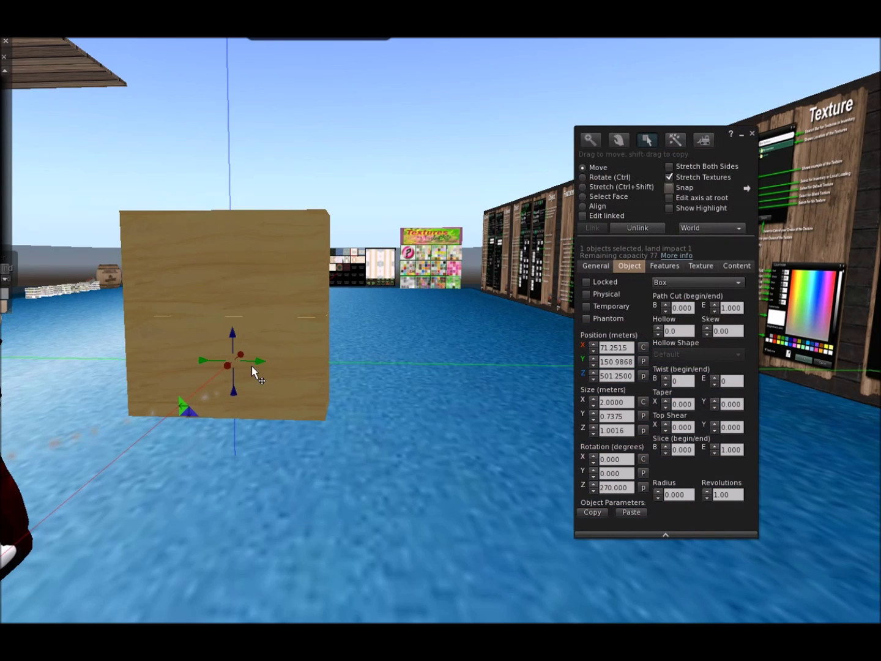
pyautogui.moveTo(231, 345); pyautogui.dragTo(362, 340)
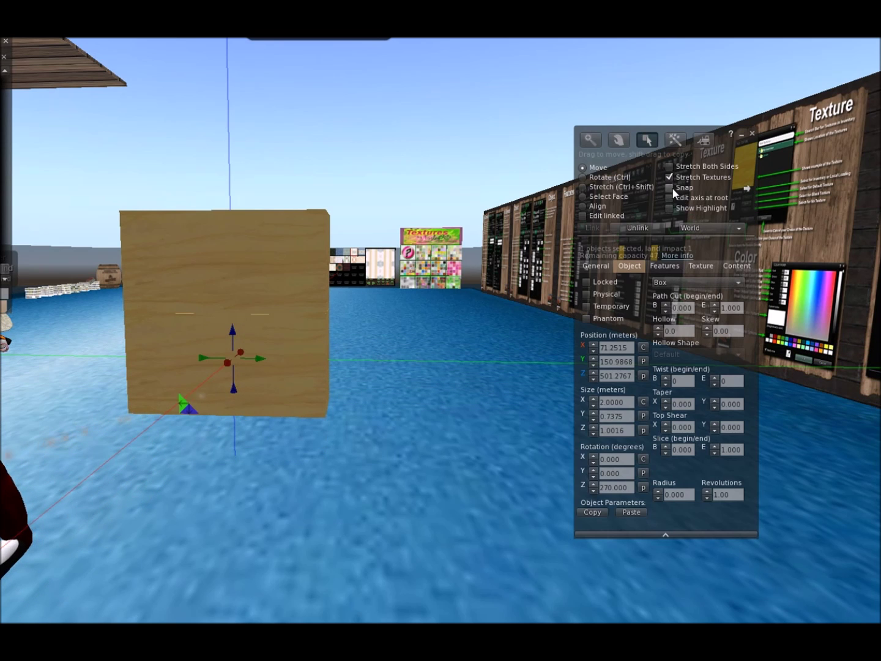
pyautogui.press('alt')
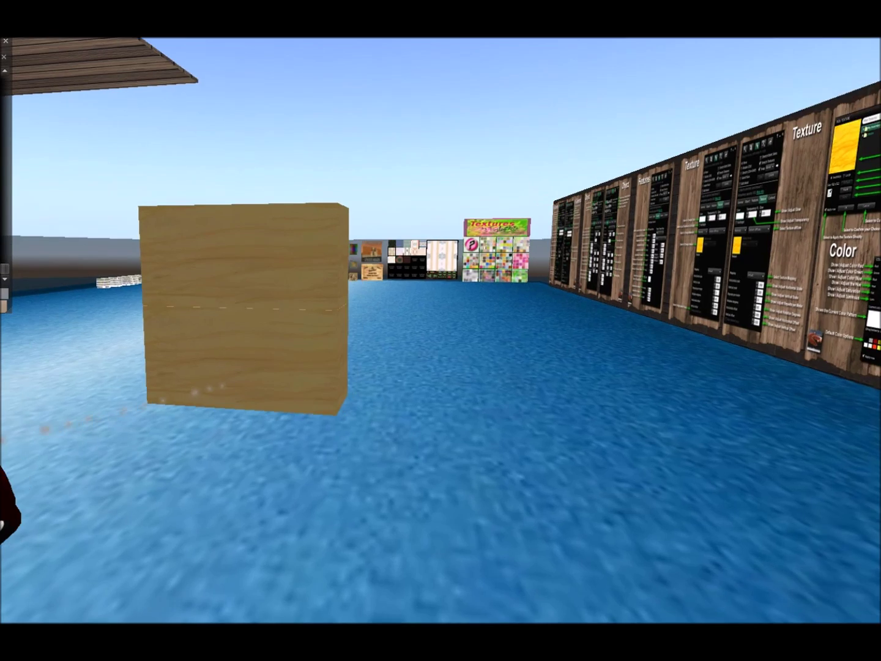
pyautogui.hotkey('ctrl', '3')
pyautogui.click(288, 333)
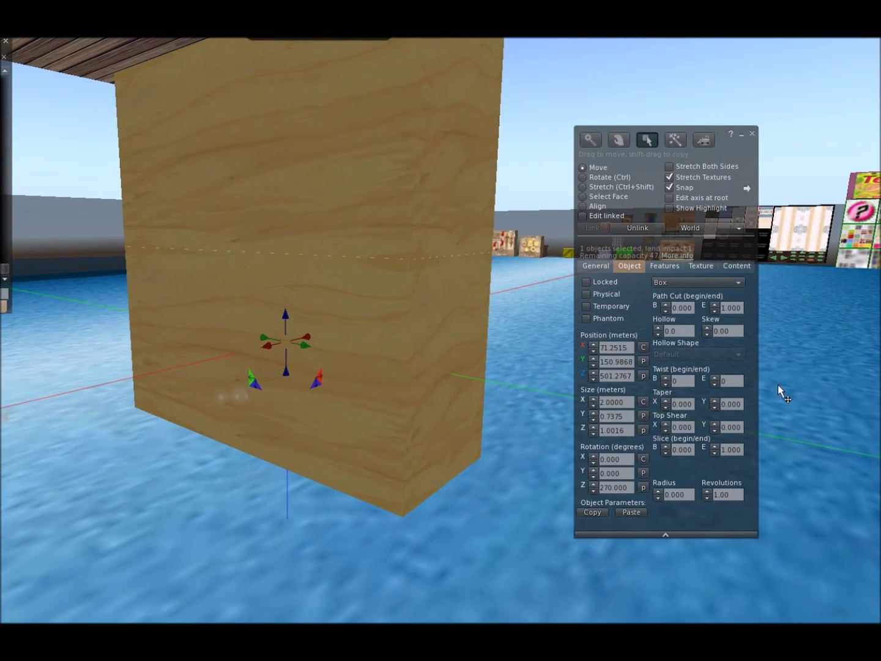
# Step: Adjust the lower box's X size in increments until it is about 2.569 m
pyautogui.click(592, 404)
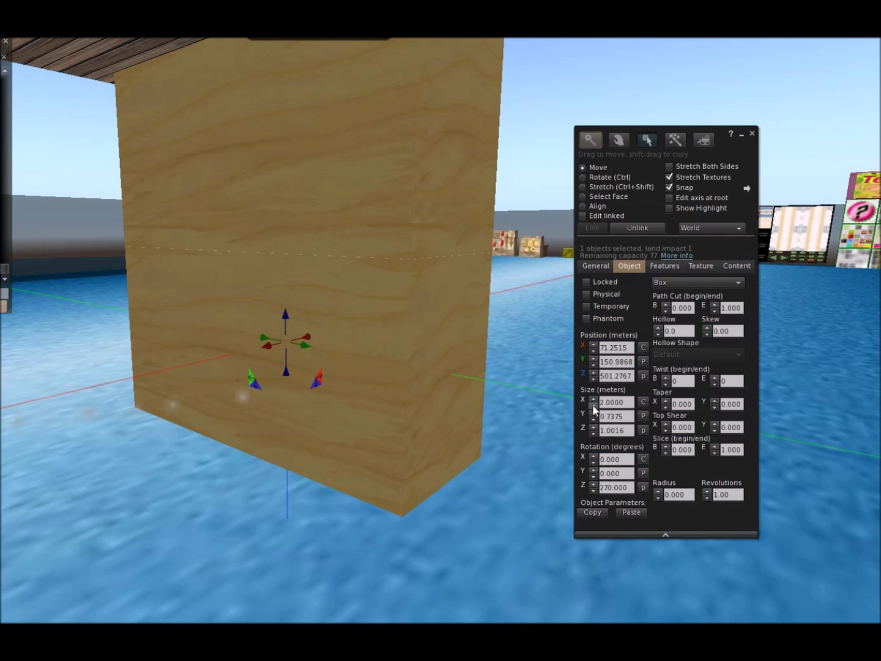
pyautogui.press('ctrl')
pyautogui.click(593, 405)
pyautogui.click(593, 398)
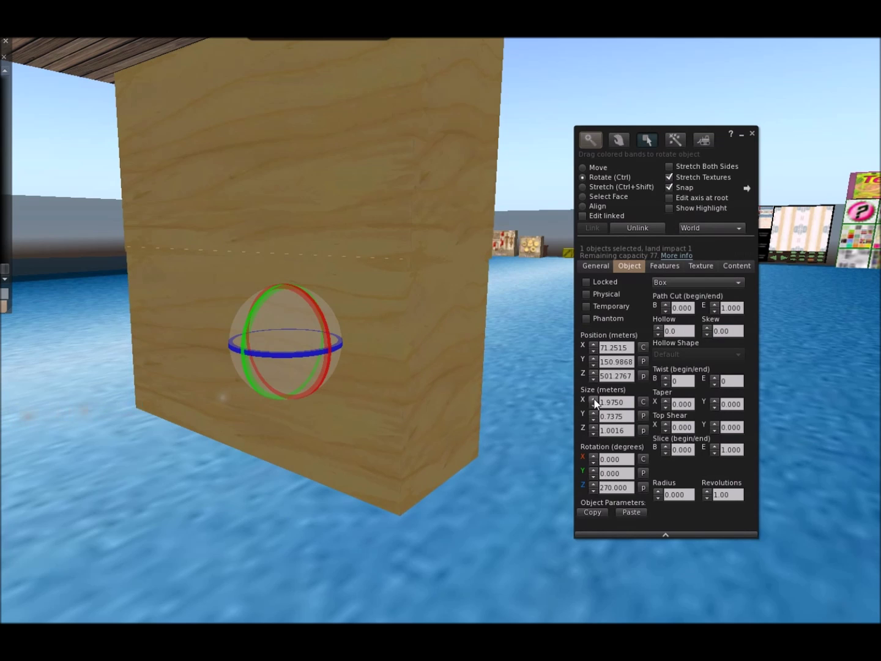
pyautogui.click(593, 399)
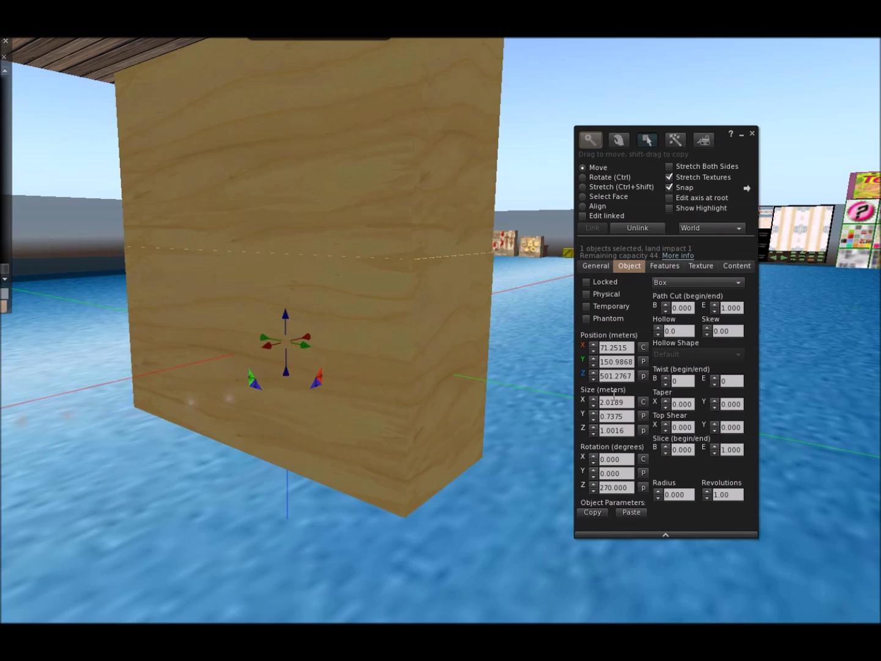
pyautogui.click(593, 404)
pyautogui.moveTo(593, 399); pyautogui.dragTo(592, 399)
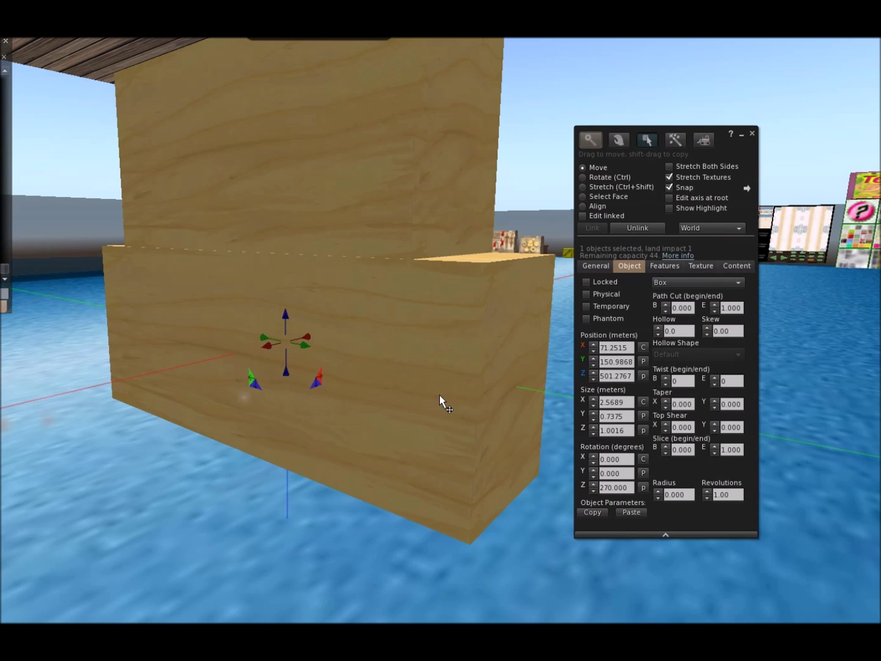
# Step: Rotate the lower box about its X axis and set its X rotation to 45 degrees
pyautogui.keyDown('ctrl'); pyautogui.moveTo(322, 333); pyautogui.dragTo(396, 298); pyautogui.keyUp('ctrl')
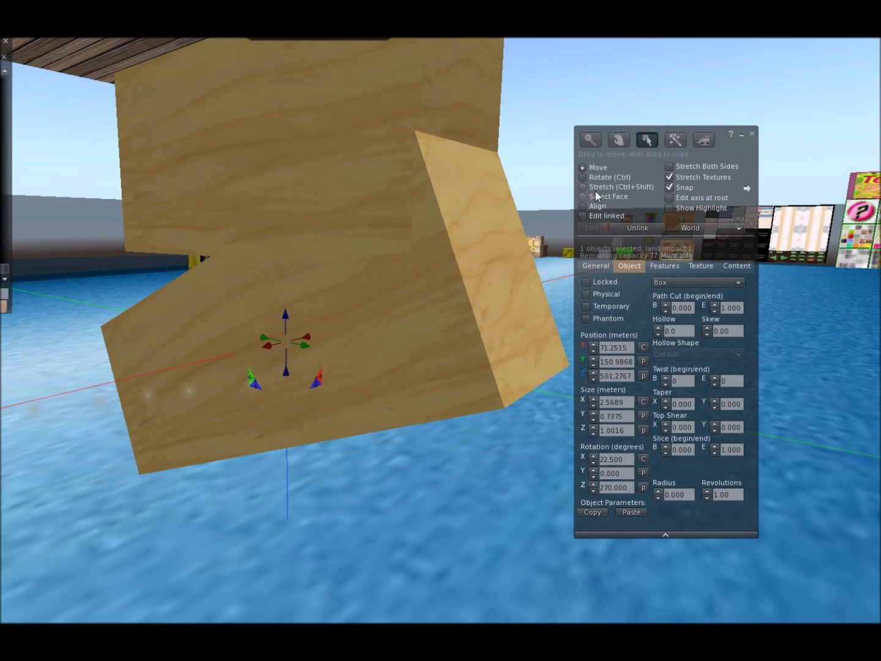
pyautogui.click(629, 458)
pyautogui.write('45')
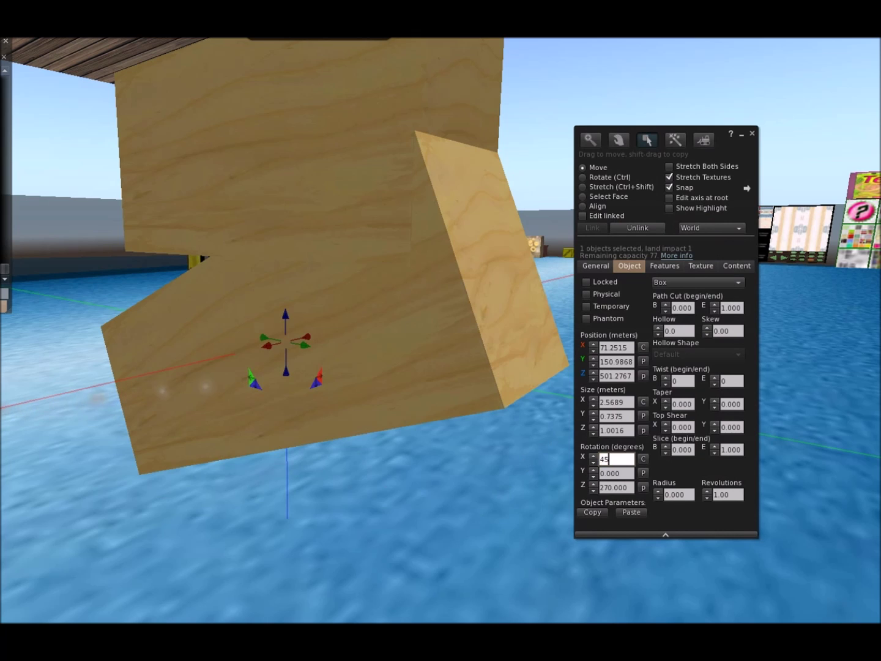
pyautogui.press('Tab')
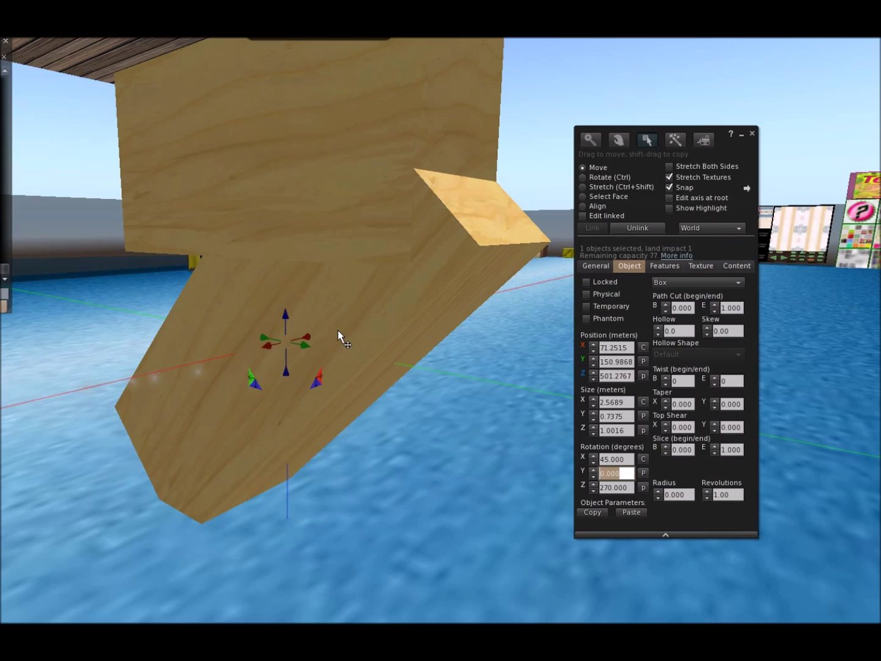
# Step: Rotate the lower box freehand around the red axis to an X rotation of about 7 degrees
pyautogui.keyDown('alt'); pyautogui.moveTo(323, 313); pyautogui.dragTo(366, 251); pyautogui.keyUp('alt')
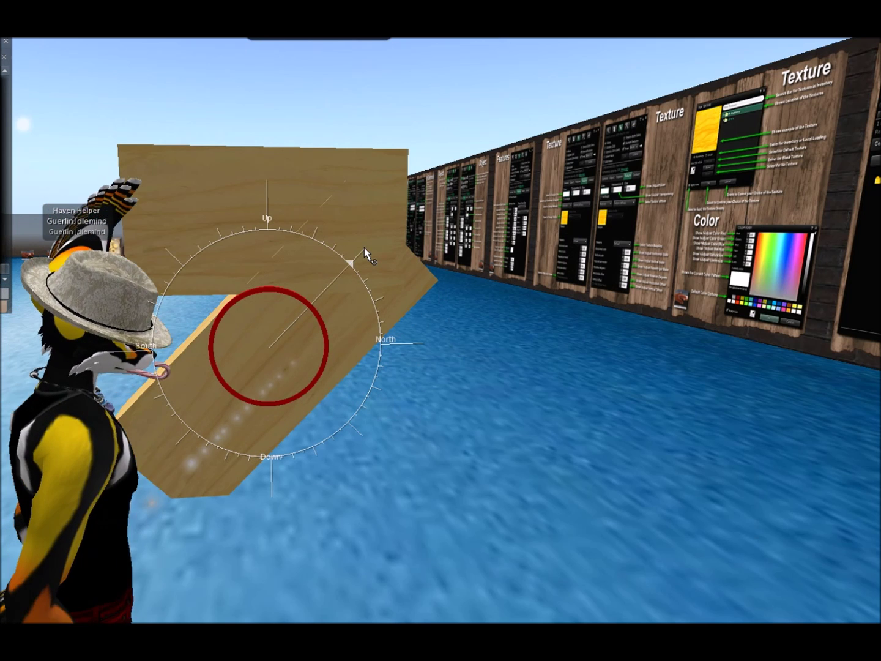
pyautogui.keyDown('ctrl'); pyautogui.moveTo(365, 249); pyautogui.dragTo(366, 250); pyautogui.keyUp('ctrl')
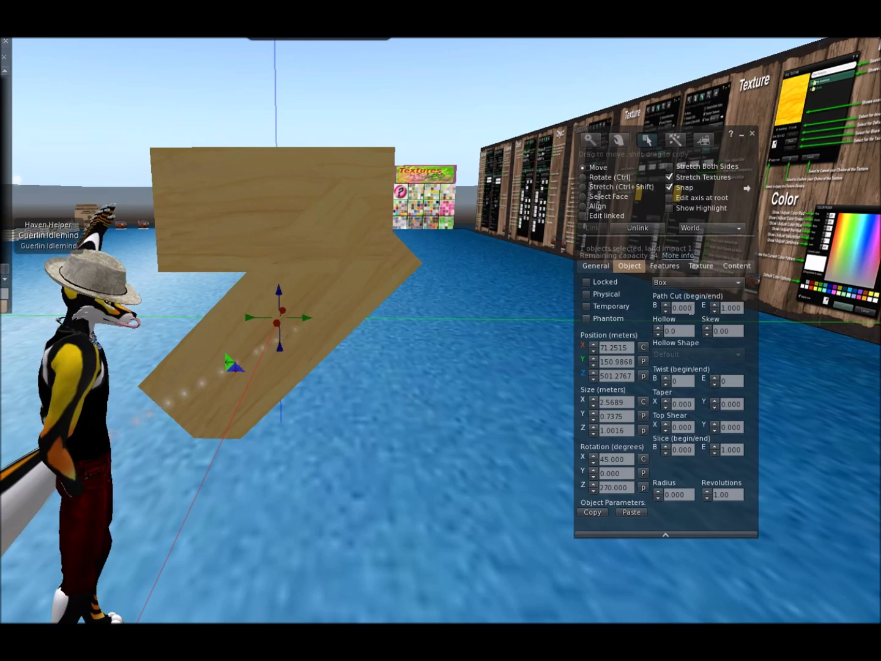
pyautogui.keyDown('alt'); pyautogui.moveTo(324, 300); pyautogui.dragTo(184, 288); pyautogui.keyUp('alt')
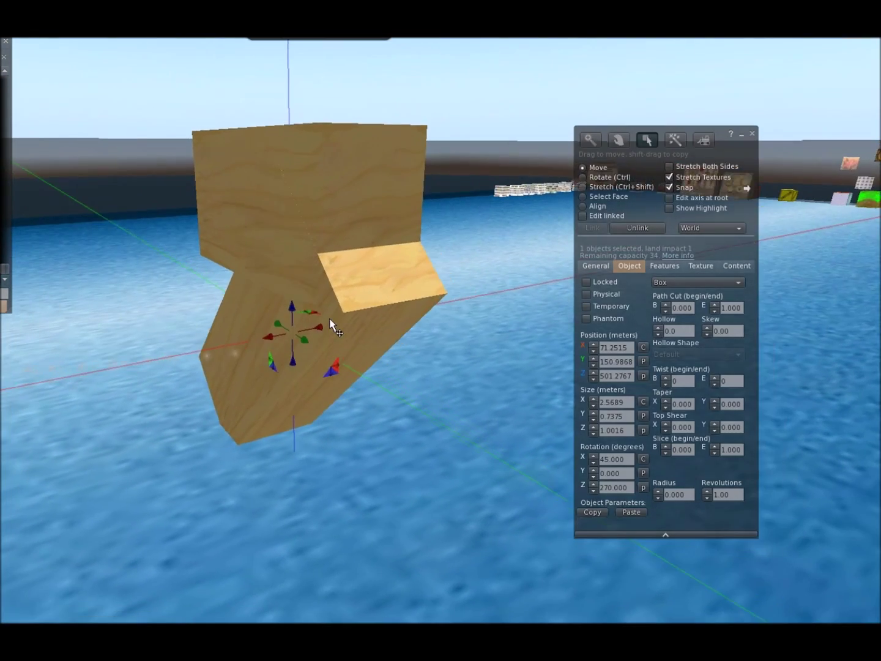
pyautogui.press('ctrl')
pyautogui.keyDown('ctrl'); pyautogui.moveTo(322, 324); pyautogui.dragTo(322, 362); pyautogui.keyUp('ctrl')
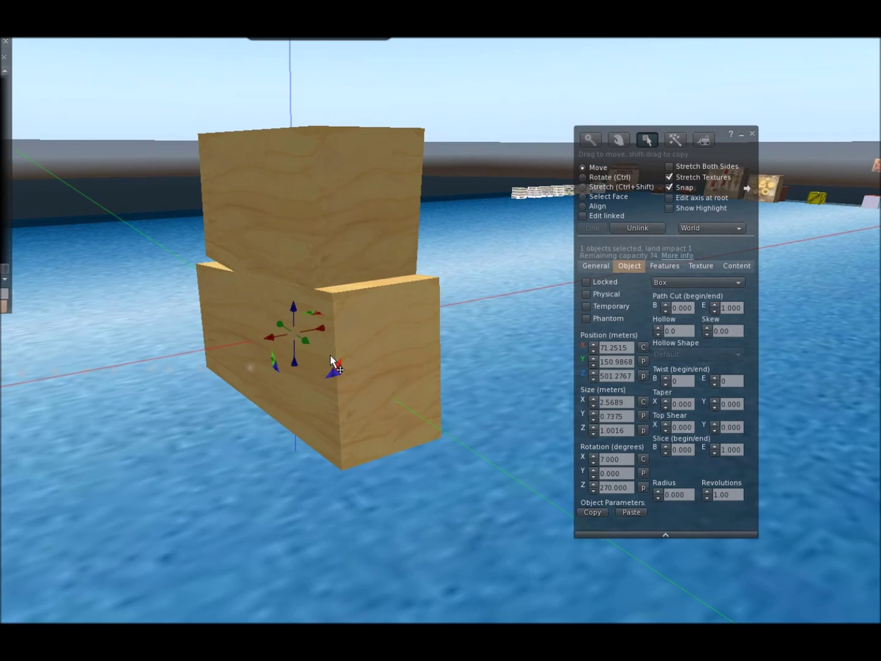
# Step: Set the lower box's Path Cut begin to 0.1 and move the upper box aside to about X 69.867 m
pyautogui.click(664, 304)
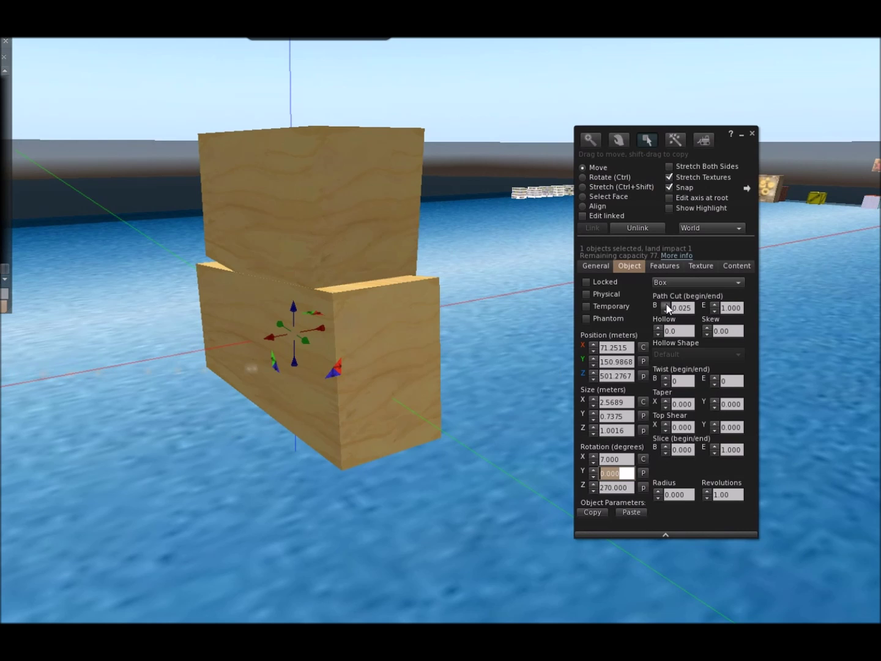
pyautogui.click(335, 223)
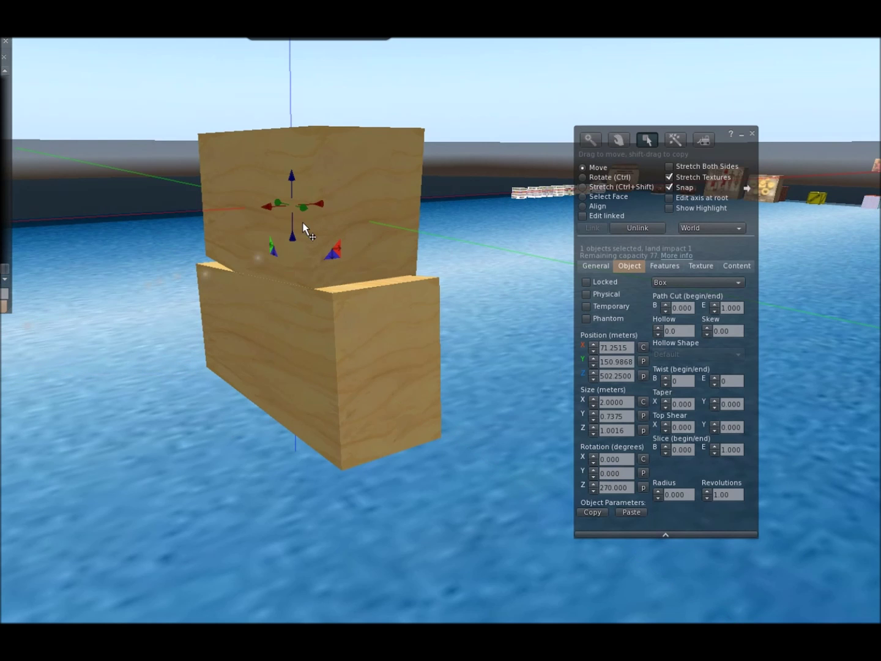
pyautogui.moveTo(272, 210); pyautogui.dragTo(422, 211)
pyautogui.hotkey('ctrl', 'b')
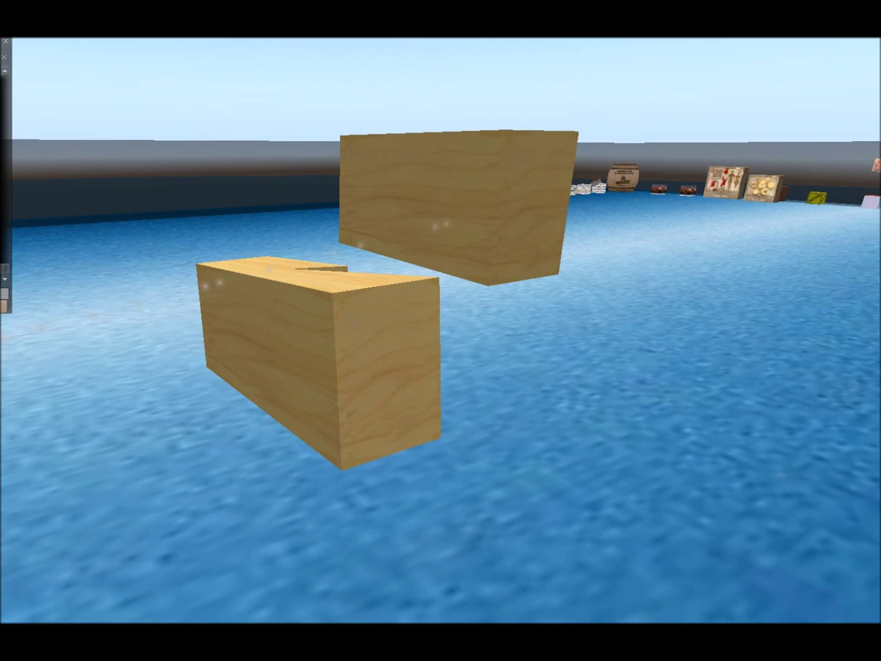
pyautogui.hotkey('ctrl', 'b')
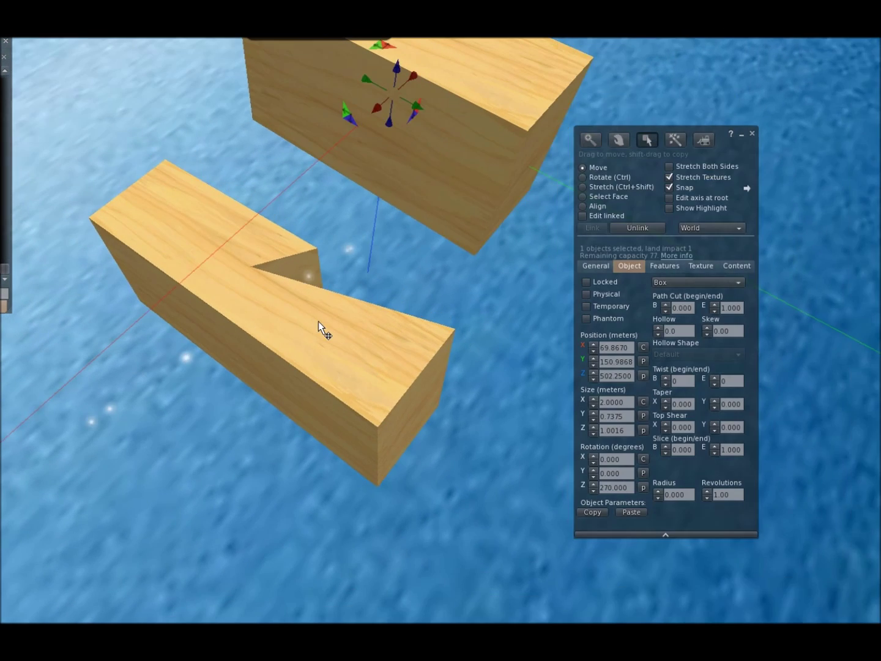
# Step: Increase the lower box's Path Cut begin value to 0.225
pyautogui.click(300, 321)
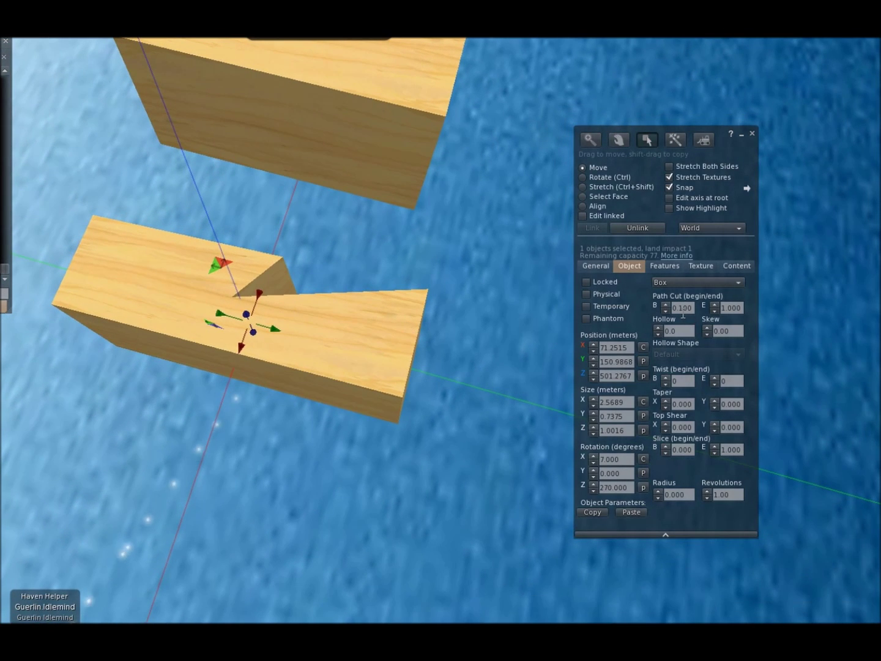
pyautogui.click(666, 305)
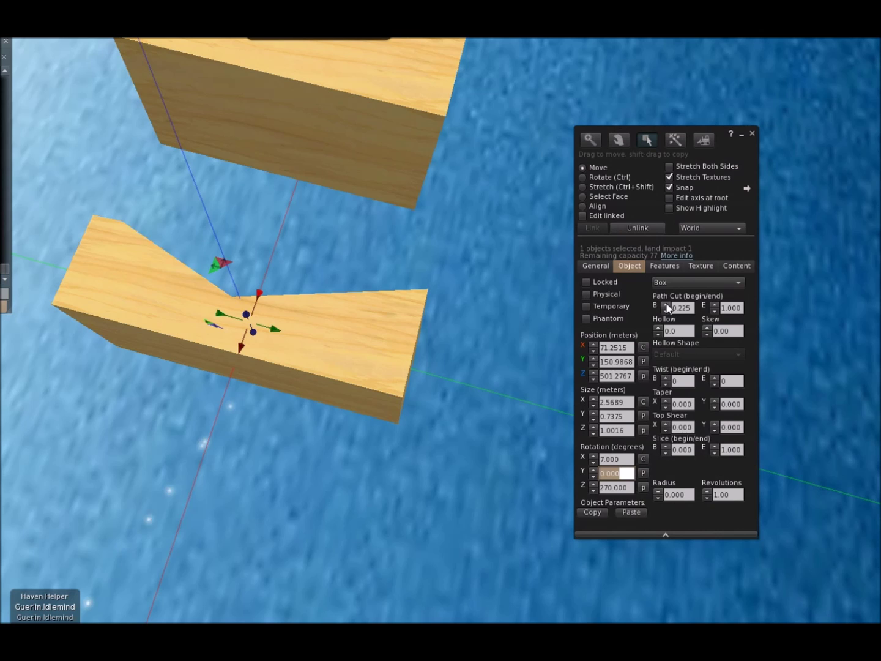
# Step: Increase the lower box's Path Cut begin value to 0.450
pyautogui.click(666, 304)
pyautogui.click(666, 304)
pyautogui.click(666, 305)
pyautogui.click(666, 305)
pyautogui.click(666, 304)
pyautogui.click(666, 304)
pyautogui.click(666, 304)
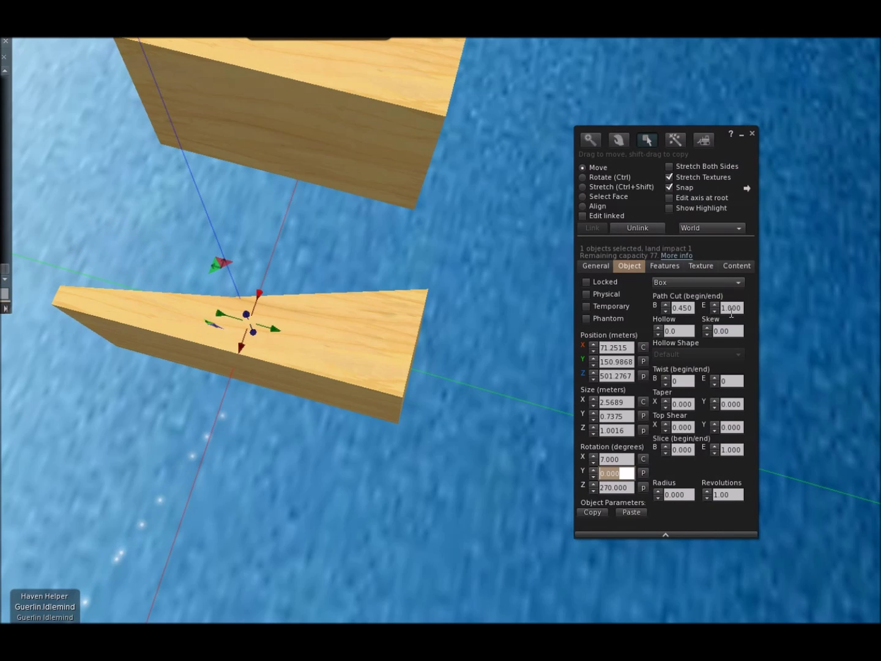
# Step: Lower the lower box's Path Cut end value to 0.020, bringing its begin value down to 0.000
pyautogui.click(715, 311)
pyautogui.click(715, 311)
pyautogui.click(715, 312)
pyautogui.click(715, 311)
pyautogui.click(715, 310)
pyautogui.click(716, 310)
pyautogui.click(716, 310)
pyautogui.click(716, 311)
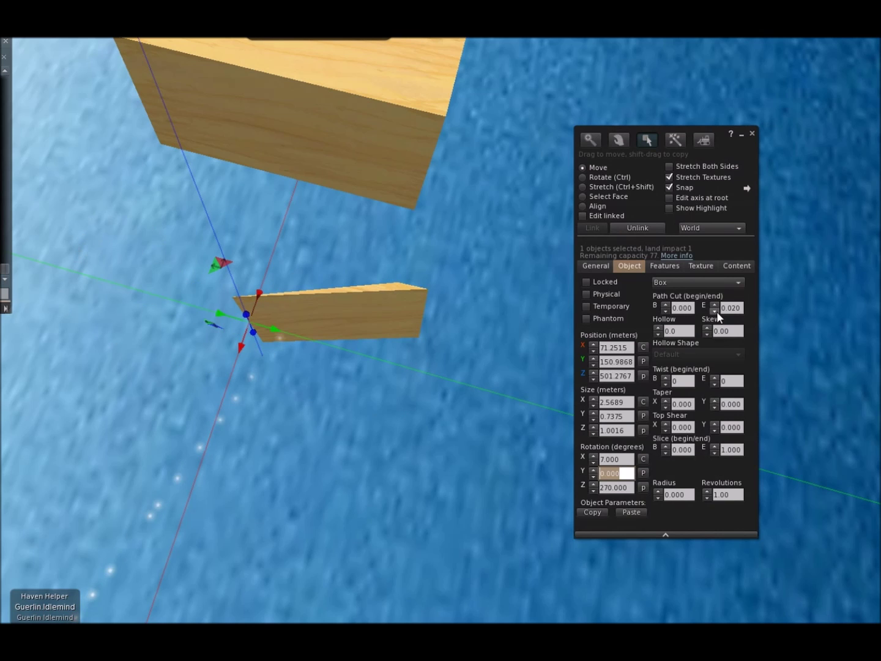
# Step: Raise the lower box's Path Cut end value to 0.695
pyautogui.click(715, 304)
pyautogui.click(715, 305)
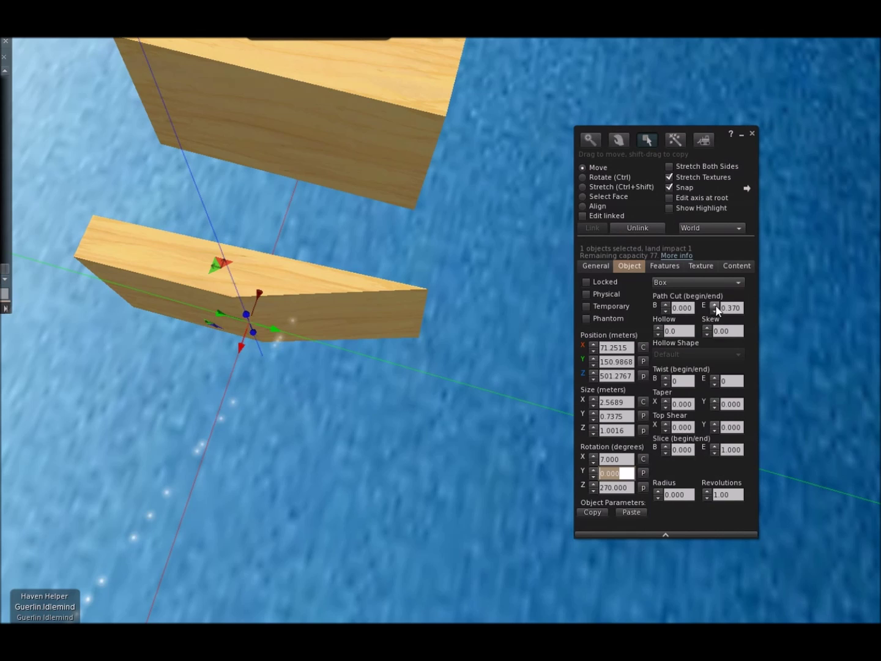
pyautogui.click(715, 305)
pyautogui.click(715, 304)
pyautogui.click(715, 305)
pyautogui.click(715, 304)
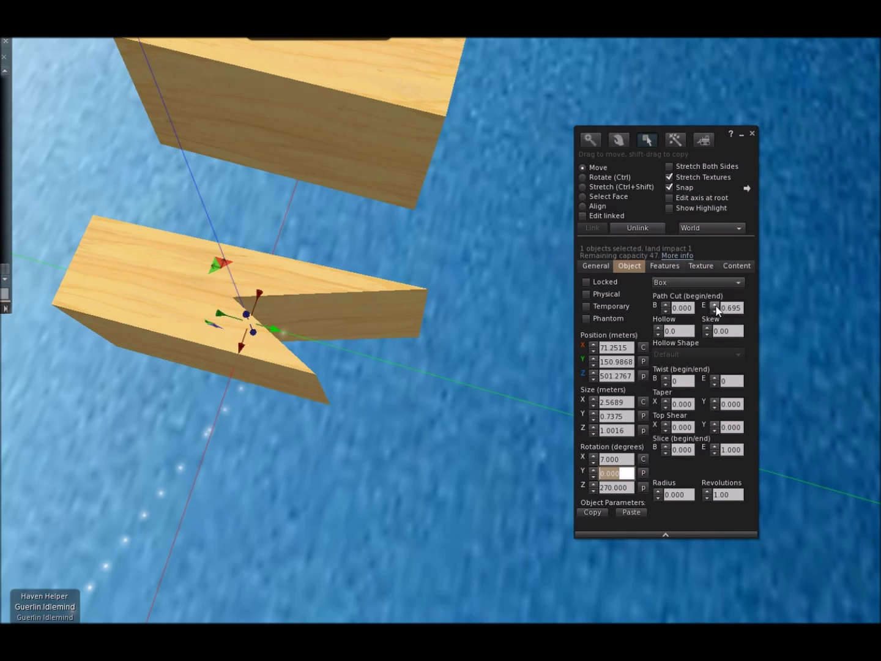
# Step: Hollow out the lower box by raising its Hollow value to 60.0
pyautogui.click(657, 327)
pyautogui.click(658, 327)
pyautogui.click(658, 328)
pyautogui.click(658, 328)
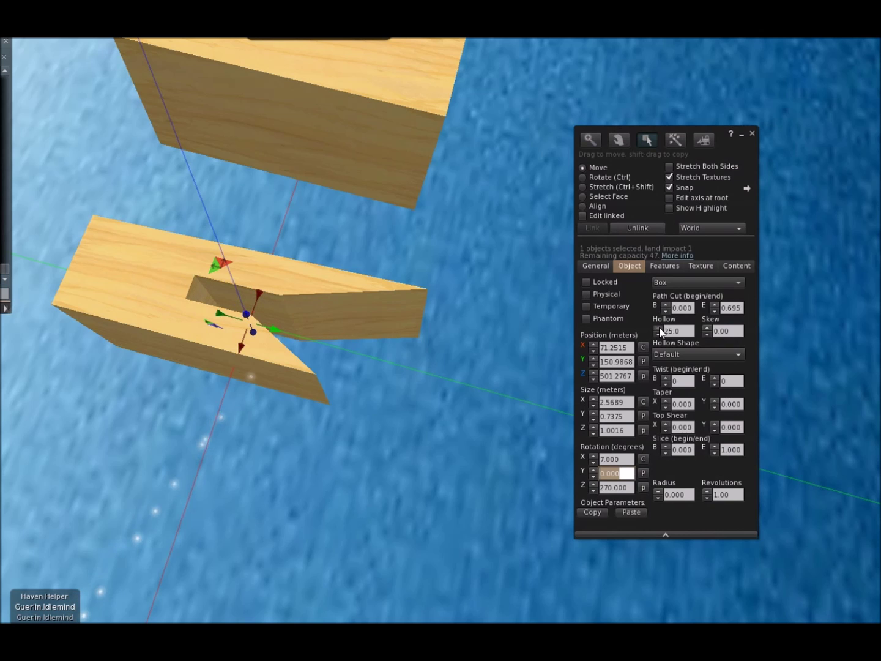
pyautogui.click(657, 327)
pyautogui.click(658, 327)
pyautogui.click(658, 328)
pyautogui.click(659, 328)
pyautogui.click(658, 327)
pyautogui.click(659, 327)
pyautogui.click(658, 328)
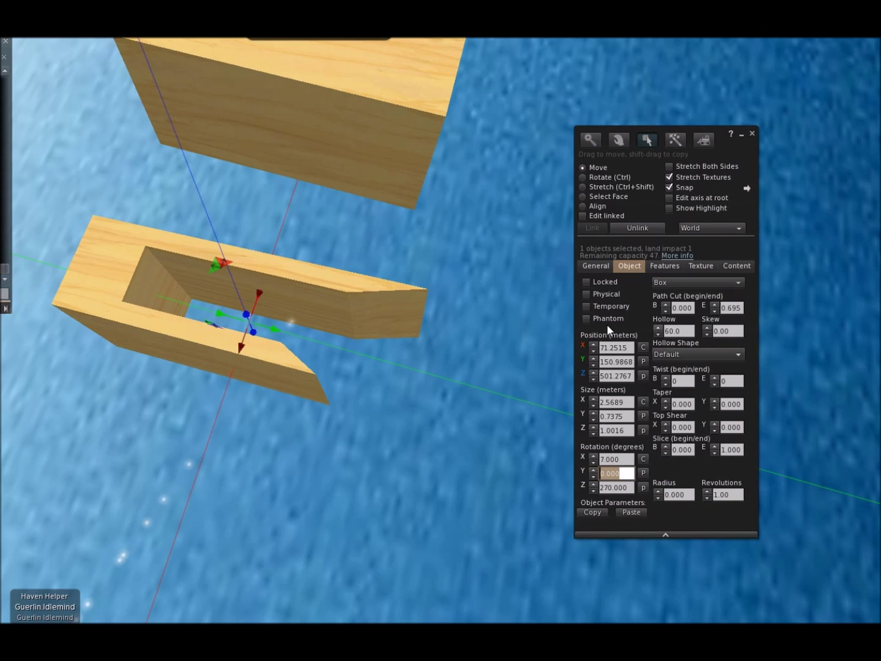
# Step: Set the lower box's Skew to 0.95 and rotate it freehand to about X 12.4, Y 55.35, Z 259.75 degrees
pyautogui.press('alt')
pyautogui.keyDown('ctrl'); pyautogui.keyDown('alt'); pyautogui.moveTo(252, 301); pyautogui.dragTo(333, 337); pyautogui.keyUp('alt'); pyautogui.keyUp('ctrl')
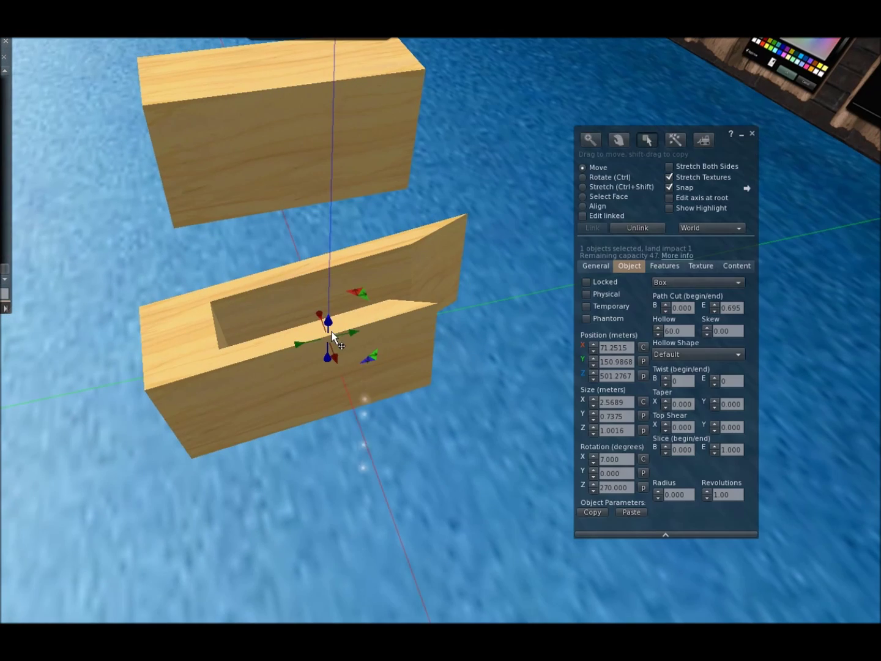
pyautogui.click(707, 328)
pyautogui.click(707, 328)
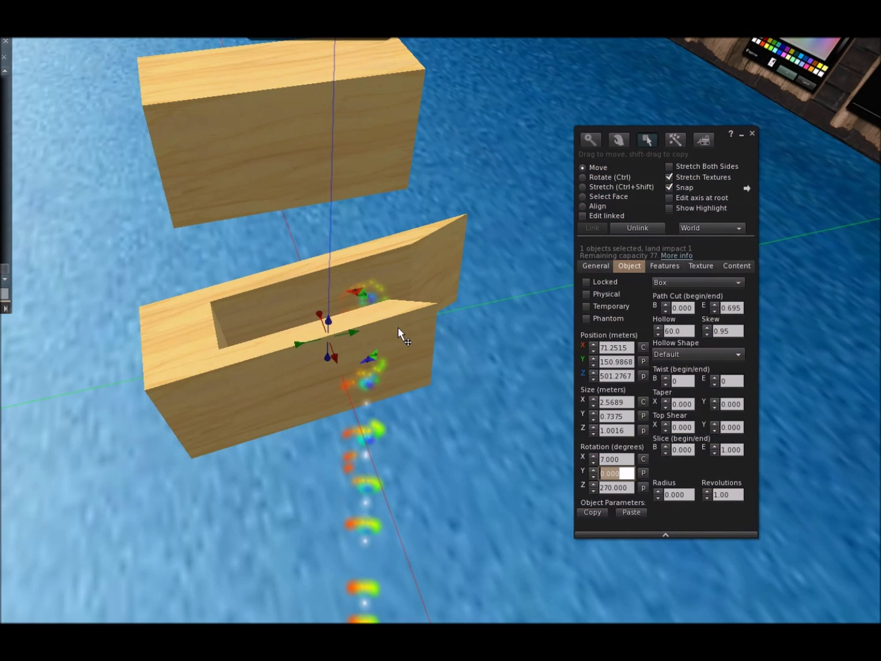
pyautogui.keyDown('ctrl'); pyautogui.moveTo(335, 318); pyautogui.dragTo(356, 397); pyautogui.keyUp('ctrl')
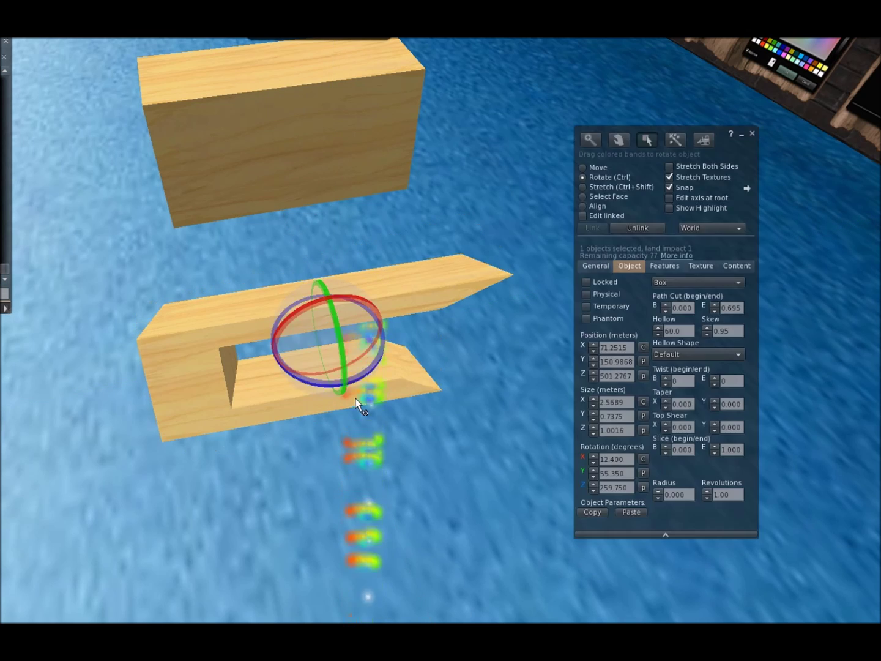
pyautogui.keyDown('alt'); pyautogui.moveTo(342, 304); pyautogui.dragTo(318, 323); pyautogui.keyUp('alt')
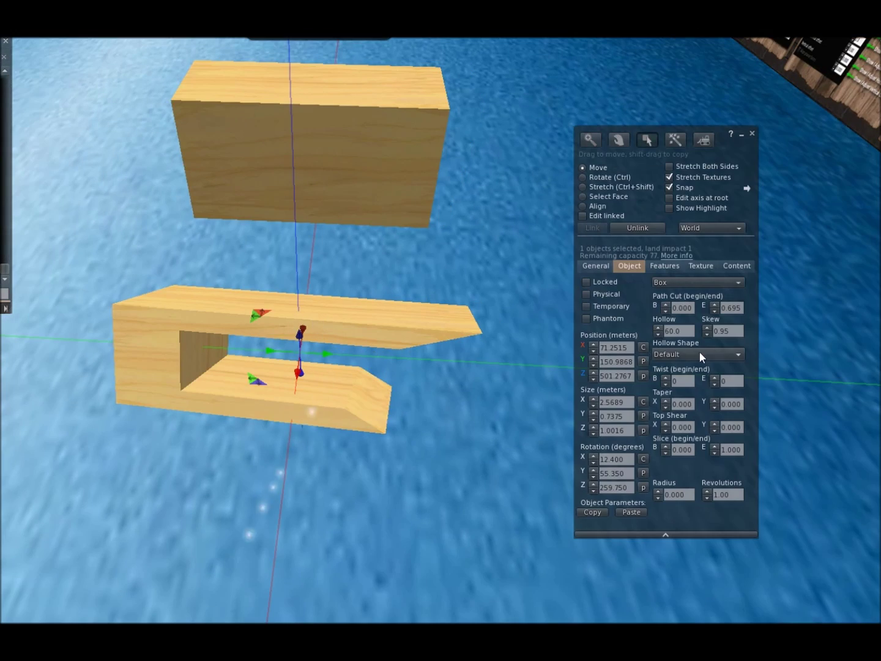
# Step: Try a Skew of -0.50 on the lower box and set it back to 0
pyautogui.click(707, 334)
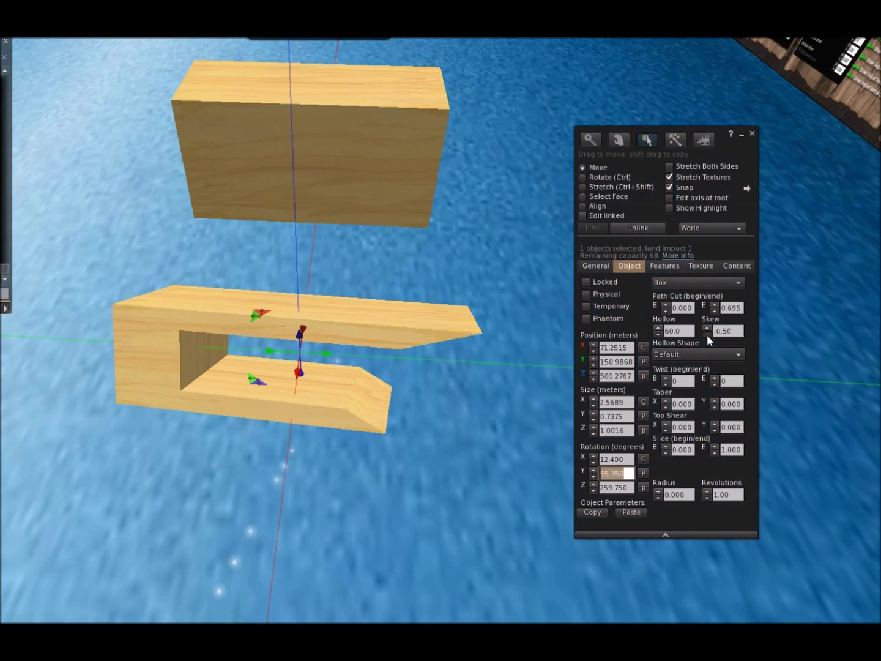
pyautogui.click(713, 333)
pyautogui.write('0')
pyautogui.press('Tab')
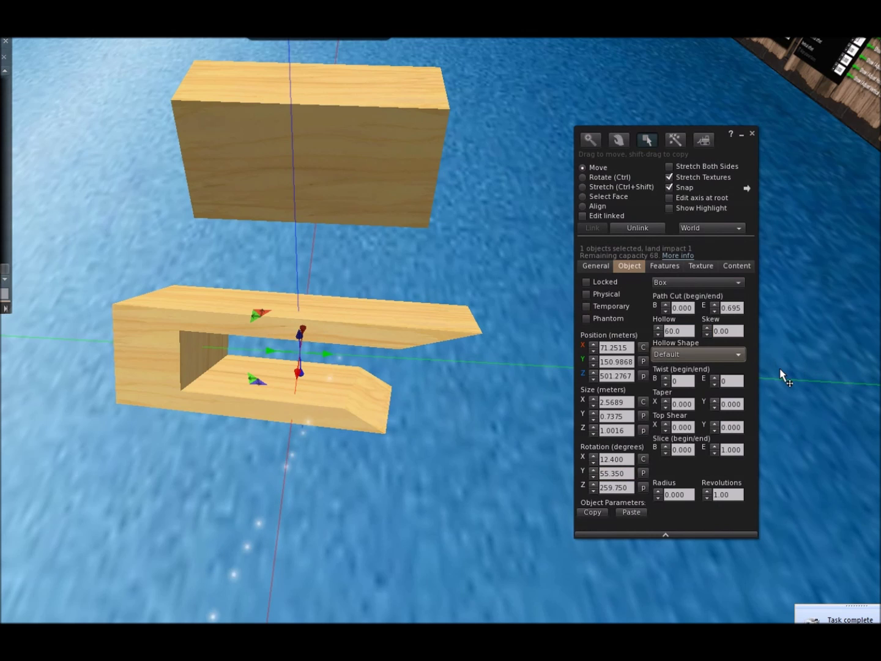
# Step: Try the Square hollow shape on the lower box and change it to Circle
pyautogui.click(736, 357)
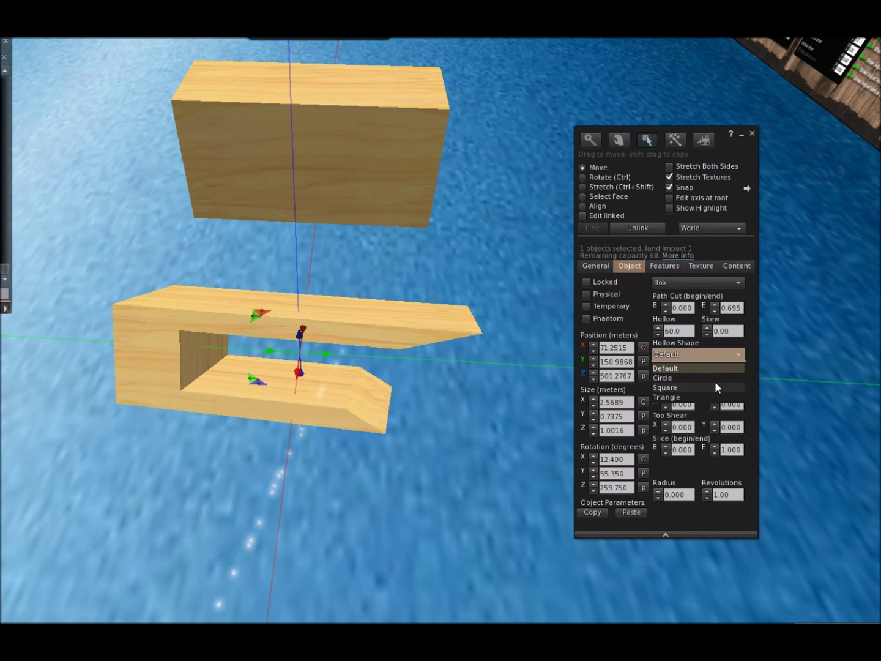
pyautogui.click(715, 386)
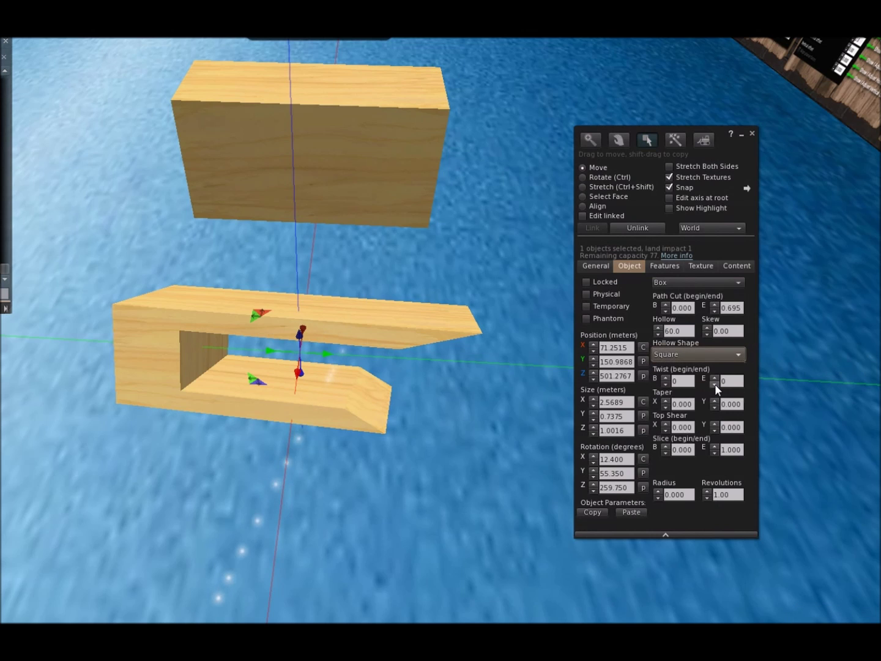
pyautogui.click(737, 355)
pyautogui.click(701, 377)
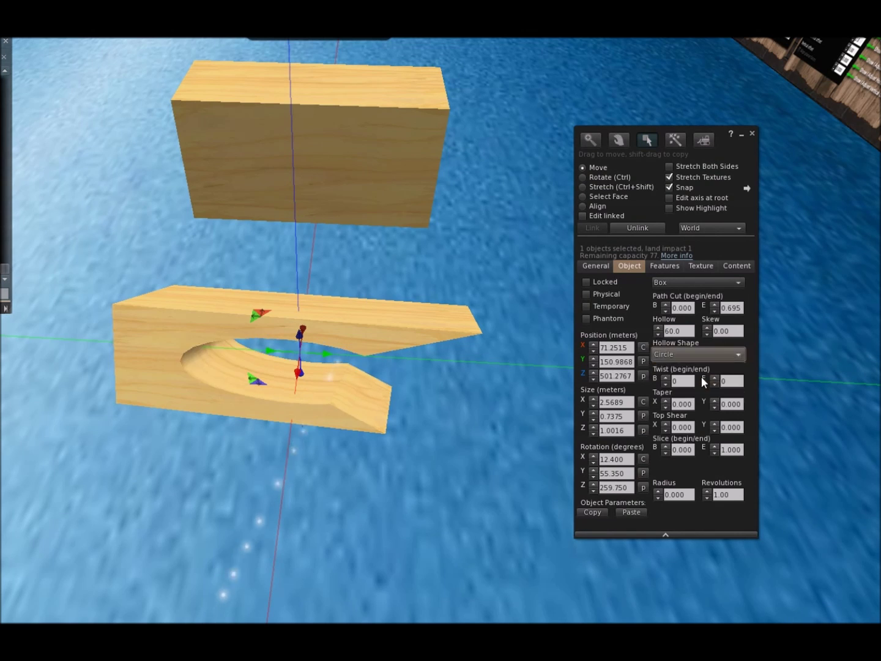
pyautogui.press('Escape')
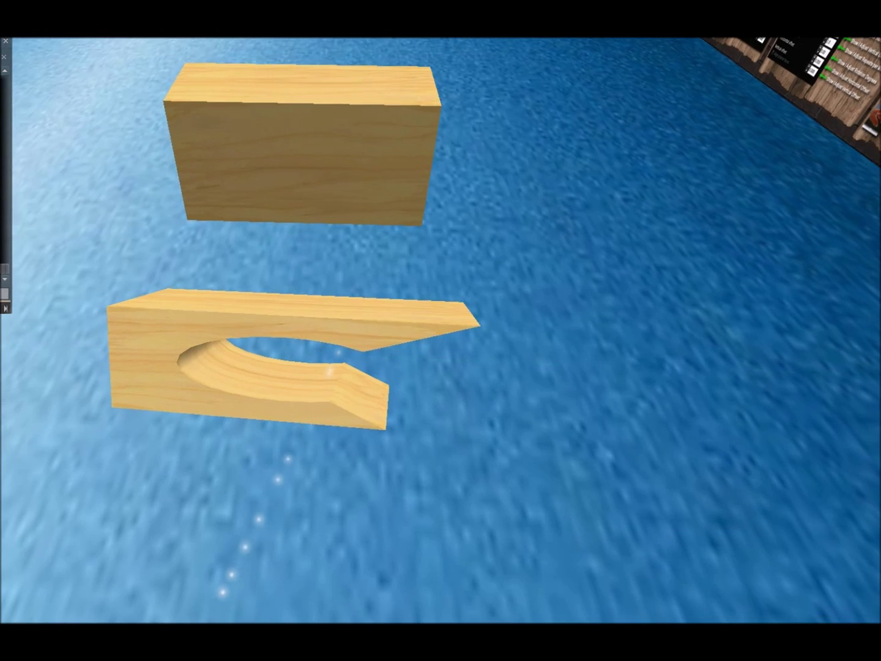
# Step: Select the upper box and shorten it along its length to an X size of about 0.931 m
pyautogui.moveTo(343, 329)
pyautogui.keyDown('ctrl'); pyautogui.keyDown('alt'); pyautogui.mouseDown()
pyautogui.moveTo(342, 294)
pyautogui.moveTo(343, 329)
pyautogui.mouseUp(); pyautogui.keyUp('alt'); pyautogui.keyUp('ctrl')
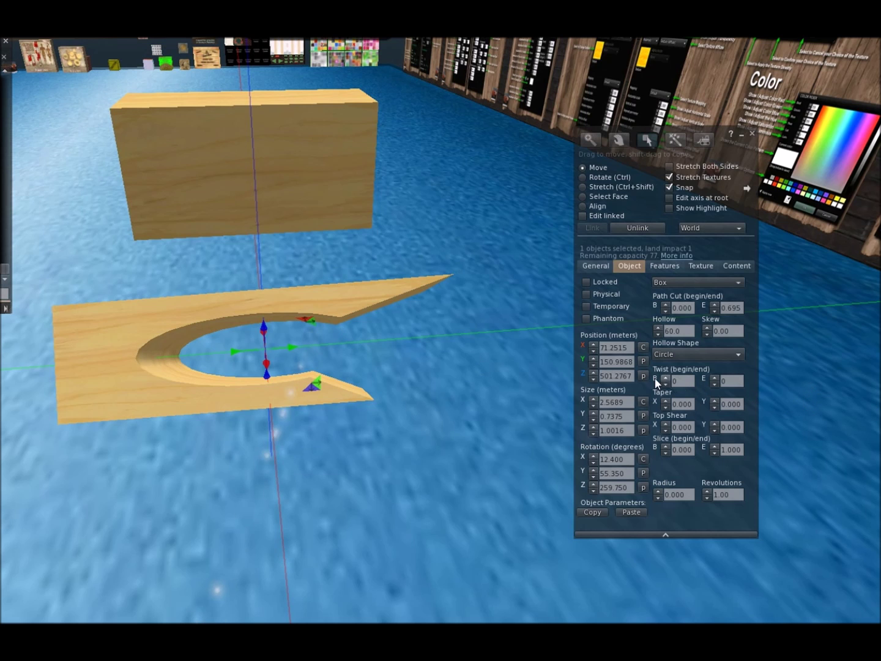
pyautogui.click(308, 178)
pyautogui.keyDown('ctrl'); pyautogui.keyDown('shift'); pyautogui.moveTo(364, 162); pyautogui.dragTo(245, 175); pyautogui.keyUp('shift'); pyautogui.keyUp('ctrl')
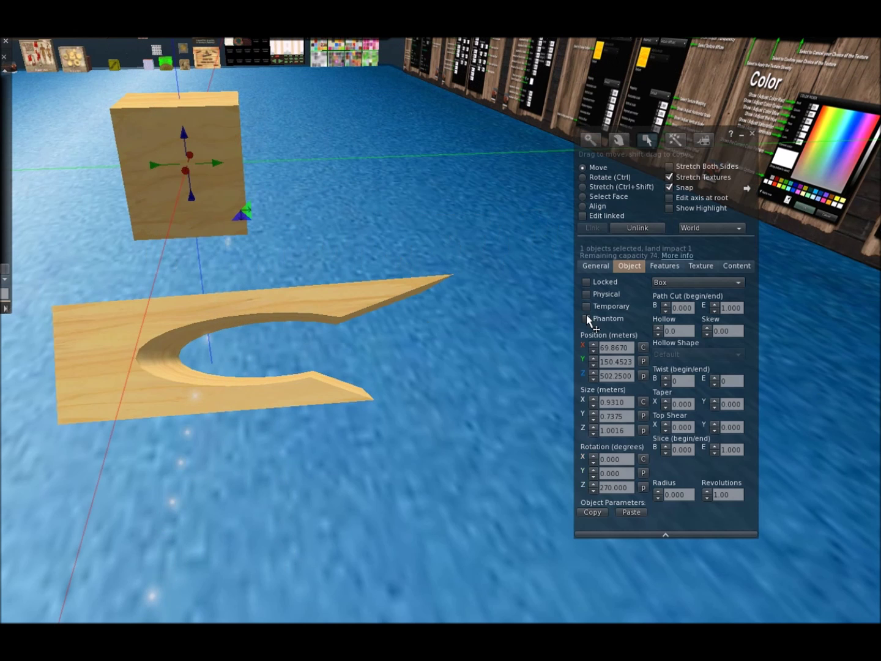
# Step: Twist the upper box by raising its Twist begin value to 180 and view it from the side
pyautogui.click(665, 378)
pyautogui.click(665, 377)
pyautogui.click(666, 377)
pyautogui.click(665, 377)
pyautogui.click(665, 377)
pyautogui.click(665, 376)
pyautogui.click(665, 378)
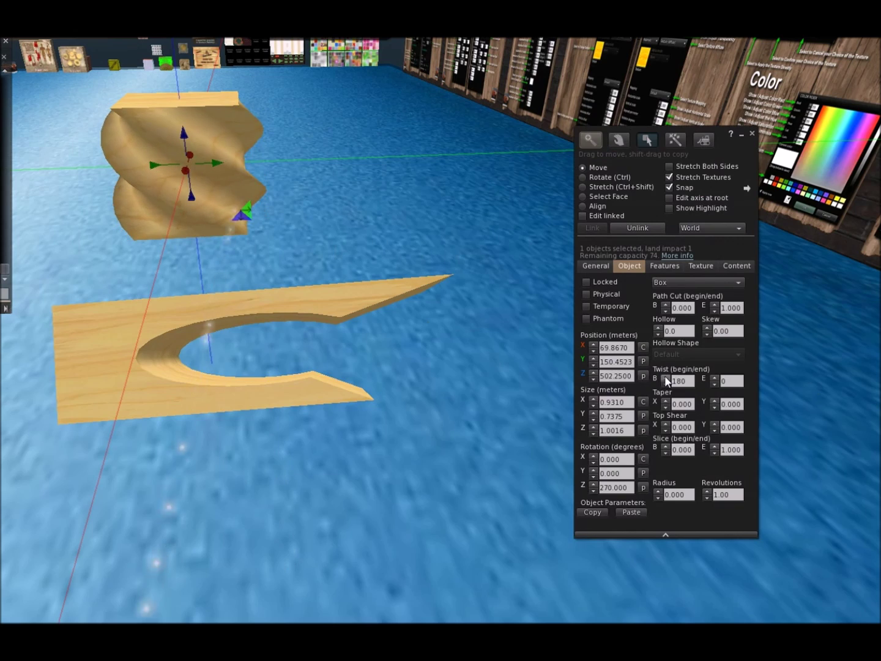
pyautogui.keyDown('ctrl'); pyautogui.keyDown('alt'); pyautogui.moveTo(196, 133); pyautogui.dragTo(8, 118); pyautogui.keyUp('alt'); pyautogui.keyUp('ctrl')
pyautogui.keyDown('ctrl'); pyautogui.keyDown('alt'); pyautogui.moveTo(328, 318); pyautogui.dragTo(144, 317); pyautogui.keyUp('alt'); pyautogui.keyUp('ctrl')
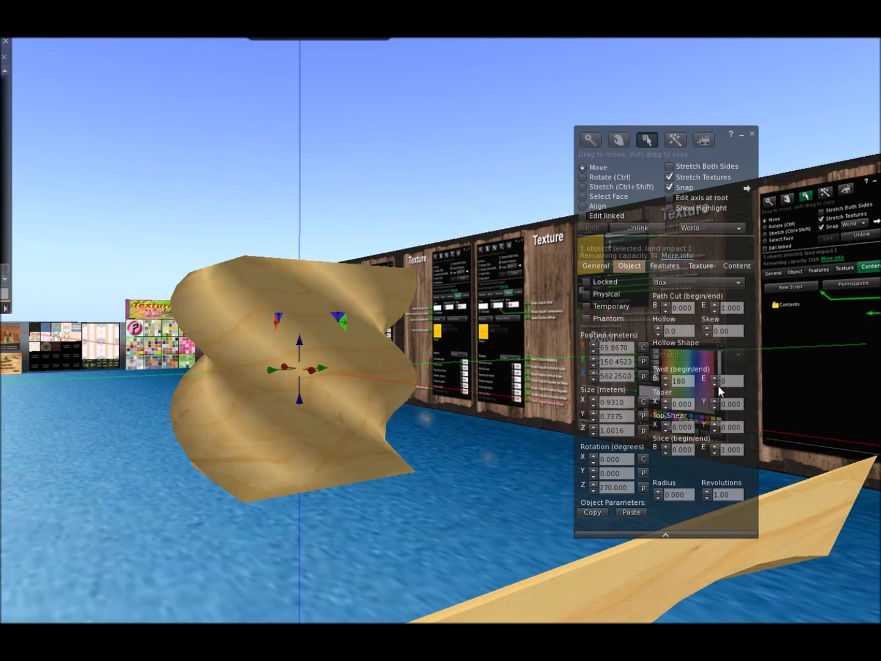
# Step: Taper the upper box in X to 0.450
pyautogui.click(664, 399)
pyautogui.click(665, 400)
pyautogui.click(665, 399)
pyautogui.click(665, 399)
pyautogui.click(664, 399)
pyautogui.keyDown('ctrl'); pyautogui.keyDown('alt'); pyautogui.moveTo(338, 338); pyautogui.dragTo(316, 315); pyautogui.keyUp('alt'); pyautogui.keyUp('ctrl')
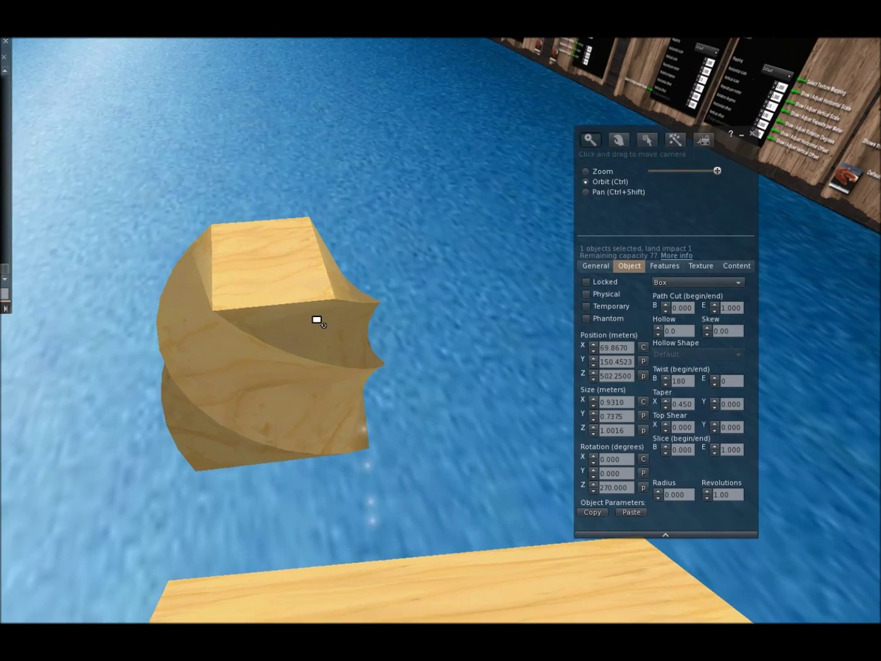
# Step: Reset the upper box's Twist begin value to 0
pyautogui.doubleClick(689, 385)
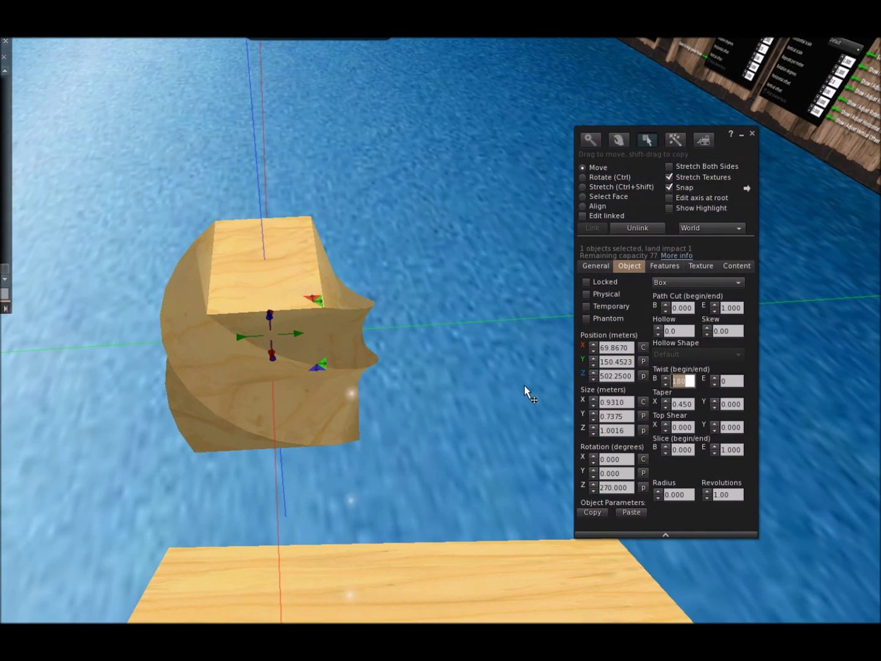
pyautogui.write('0')
pyautogui.press('Tab')
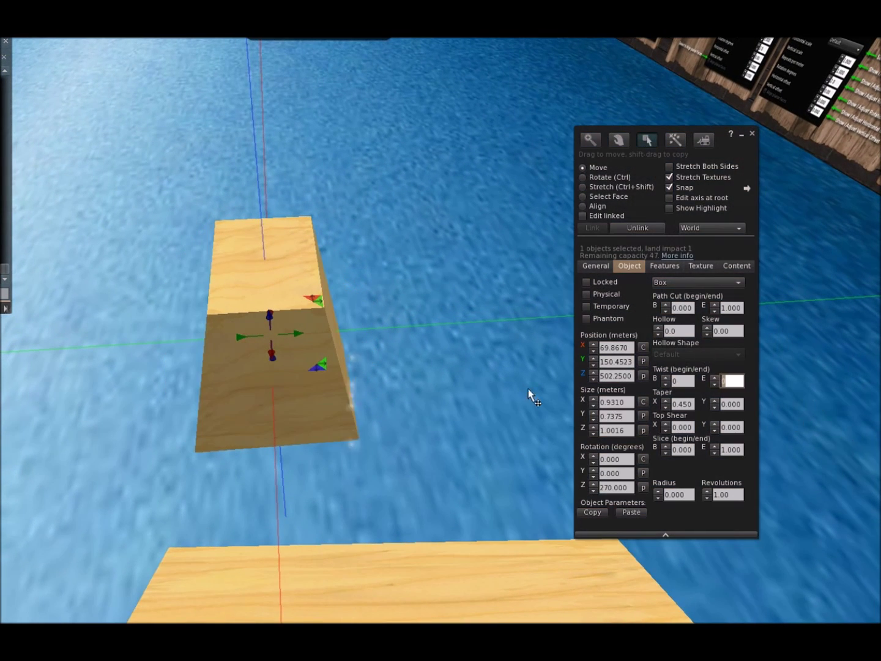
# Step: Taper the upper box into a pyramid by setting Taper X and Taper Y to 1.000
pyautogui.keyDown('ctrl'); pyautogui.keyDown('alt'); pyautogui.moveTo(256, 344); pyautogui.dragTo(318, 338); pyautogui.keyUp('alt'); pyautogui.keyUp('ctrl')
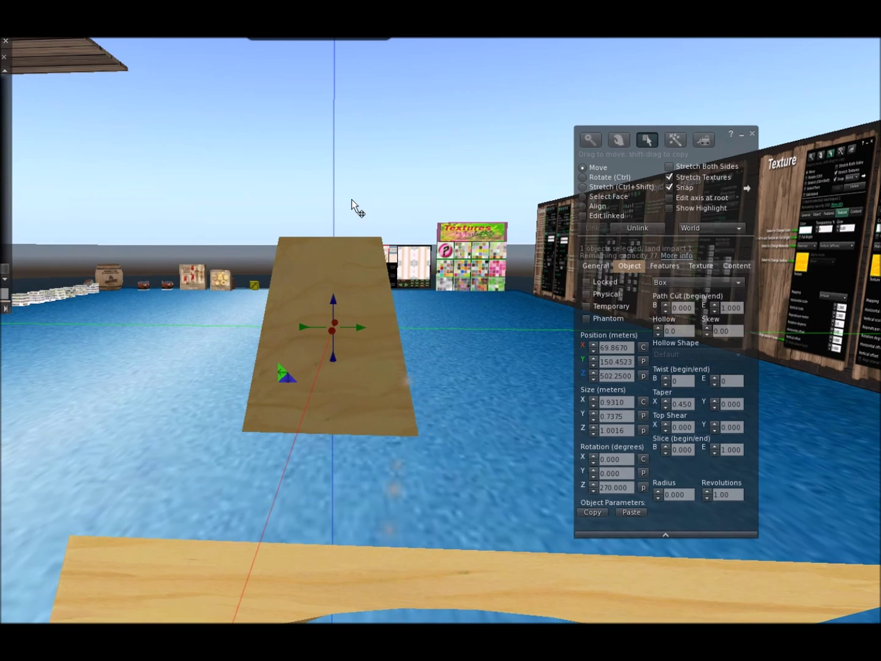
pyautogui.click(666, 400)
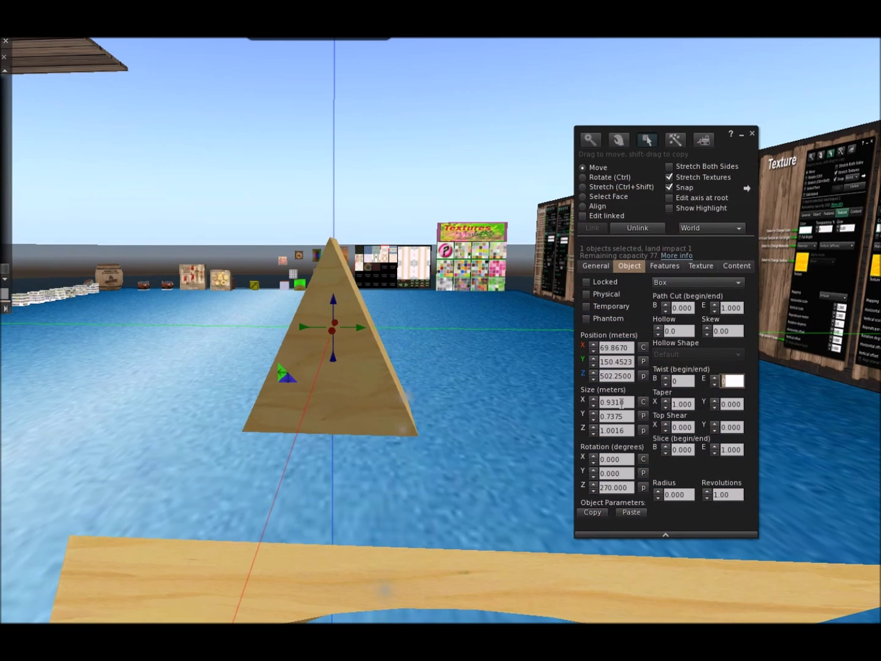
pyautogui.keyDown('alt'); pyautogui.moveTo(356, 328); pyautogui.dragTo(318, 322); pyautogui.keyUp('alt')
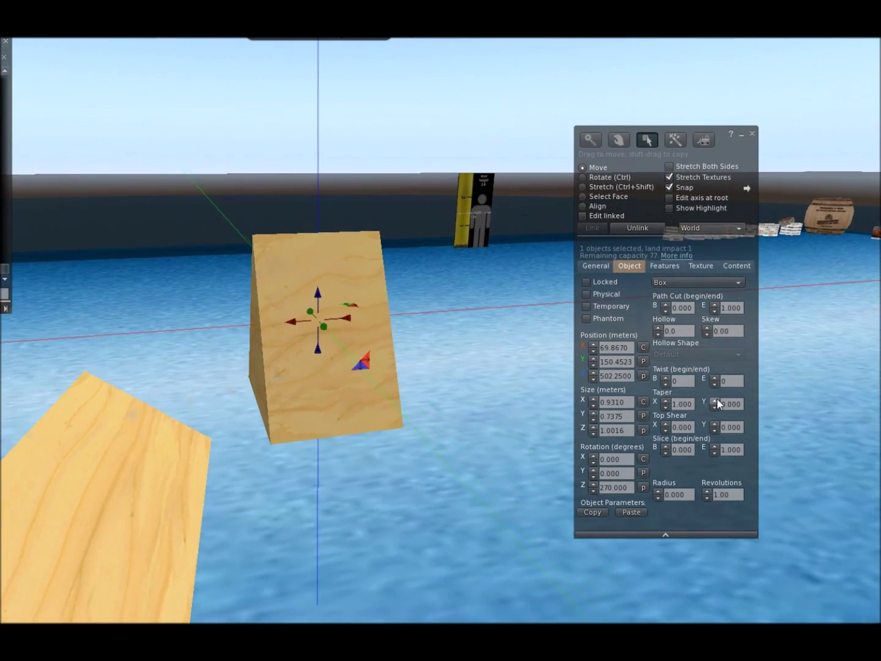
pyautogui.click(716, 401)
# Step: Copy the pyramid along the green axis to about Y 151.386 m, beside the original
pyautogui.keyDown('alt'); pyautogui.moveTo(304, 348); pyautogui.dragTo(318, 329); pyautogui.keyUp('alt')
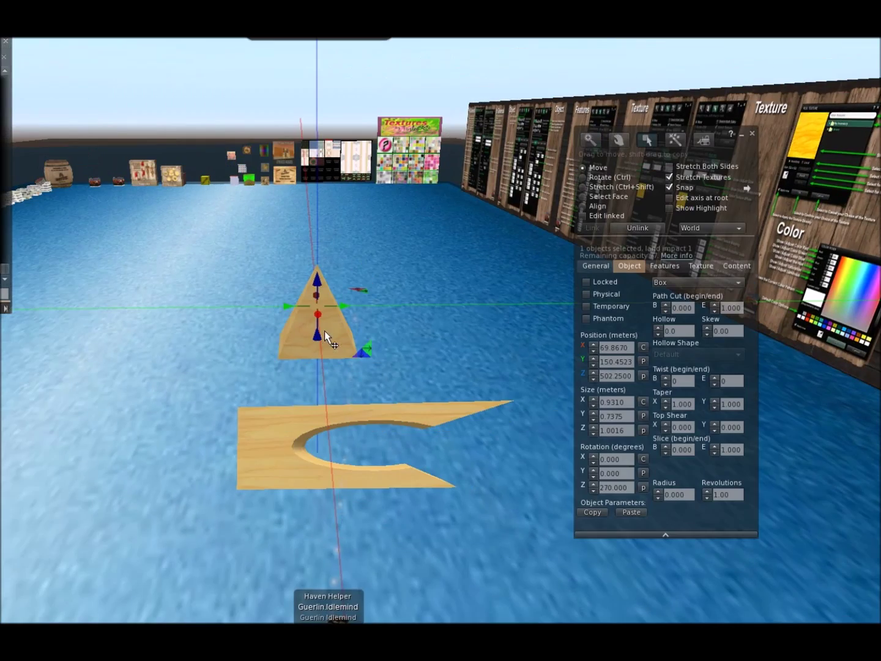
pyautogui.press('Escape')
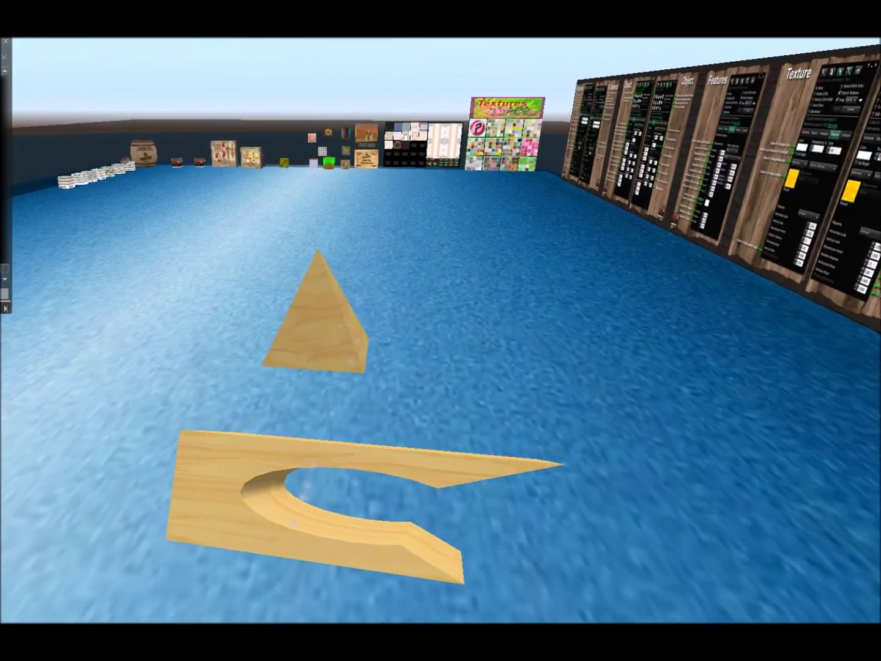
pyautogui.keyDown('ctrl'); pyautogui.keyDown('alt'); pyautogui.moveTo(322, 323); pyautogui.dragTo(256, 293); pyautogui.keyUp('alt'); pyautogui.keyUp('ctrl')
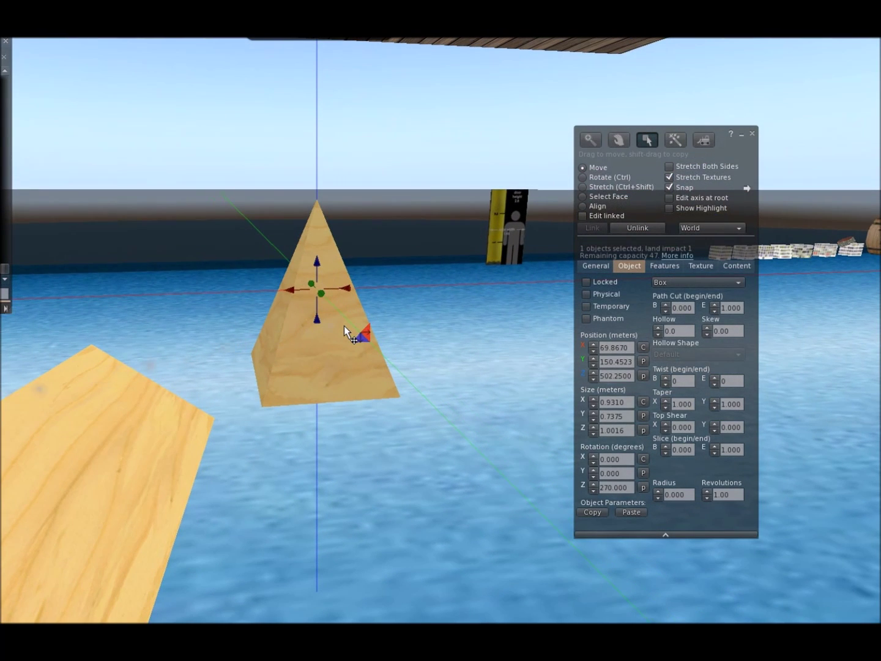
pyautogui.press('alt')
pyautogui.keyDown('alt'); pyautogui.moveTo(287, 296); pyautogui.dragTo(324, 330); pyautogui.keyUp('alt')
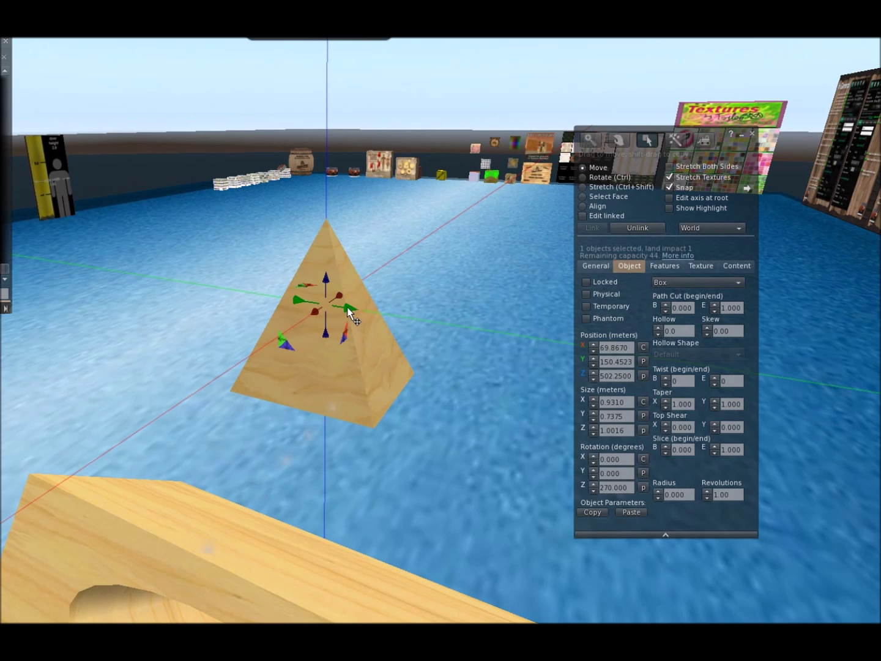
pyautogui.keyDown('shift'); pyautogui.moveTo(348, 311); pyautogui.dragTo(514, 337); pyautogui.keyUp('shift')
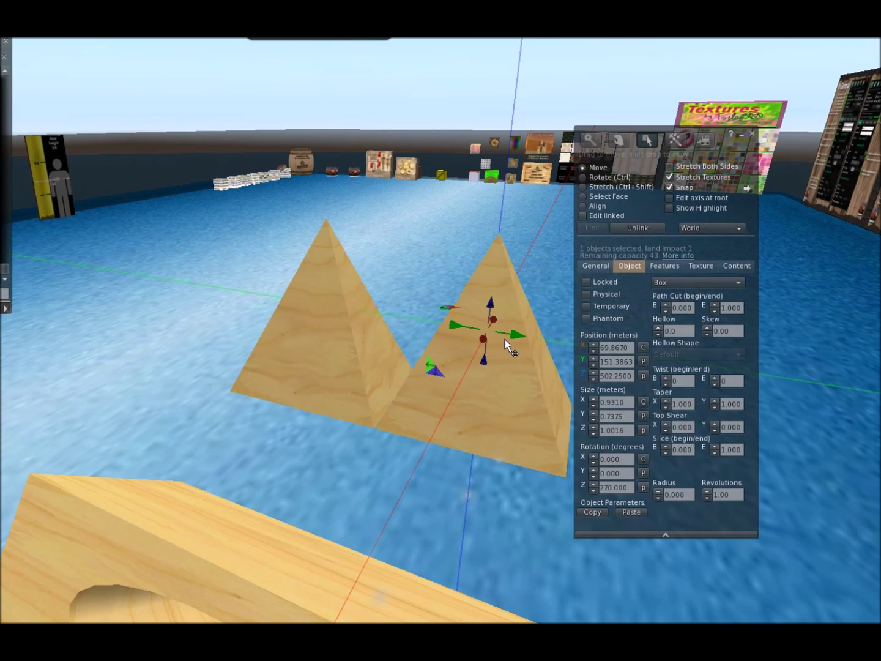
pyautogui.keyDown('alt'); pyautogui.moveTo(458, 356); pyautogui.dragTo(312, 323); pyautogui.keyUp('alt')
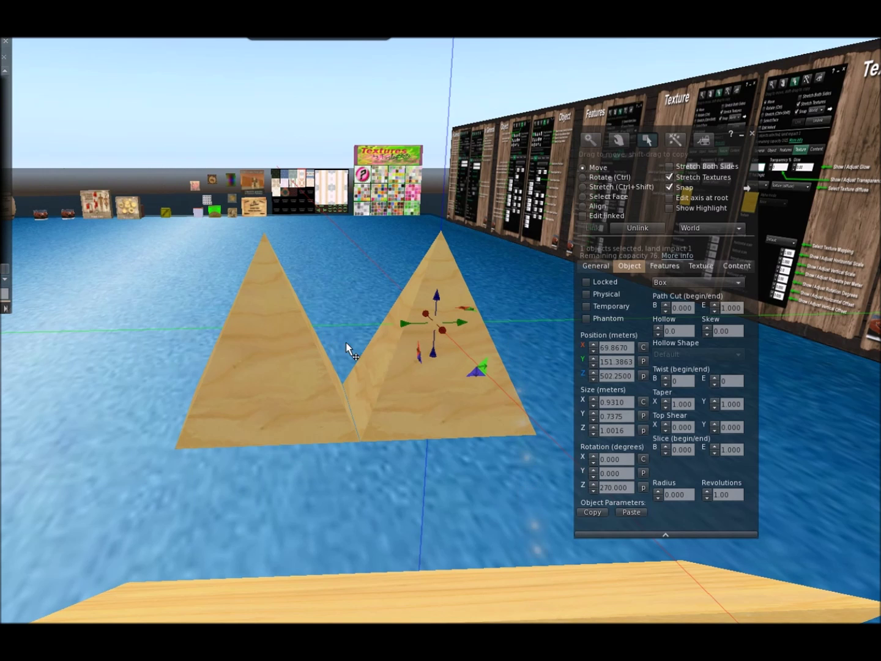
pyautogui.keyDown('alt'); pyautogui.moveTo(317, 371); pyautogui.dragTo(323, 318); pyautogui.keyUp('alt')
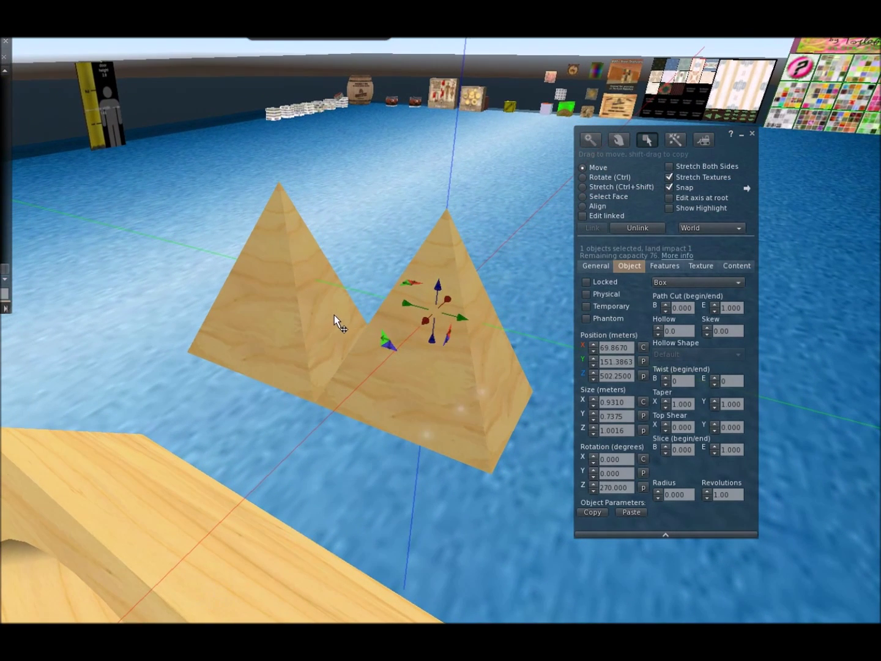
pyautogui.keyDown('alt'); pyautogui.moveTo(448, 346); pyautogui.dragTo(319, 321); pyautogui.keyUp('alt')
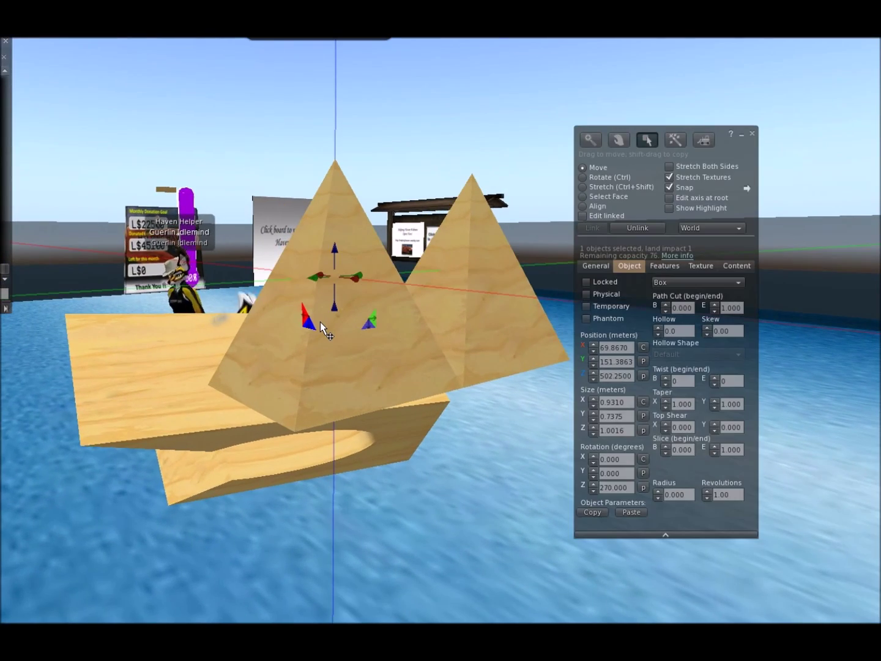
pyautogui.press('alt')
pyautogui.keyDown('ctrl'); pyautogui.keyDown('alt'); pyautogui.moveTo(274, 322); pyautogui.dragTo(310, 322); pyautogui.keyUp('alt'); pyautogui.keyUp('ctrl')
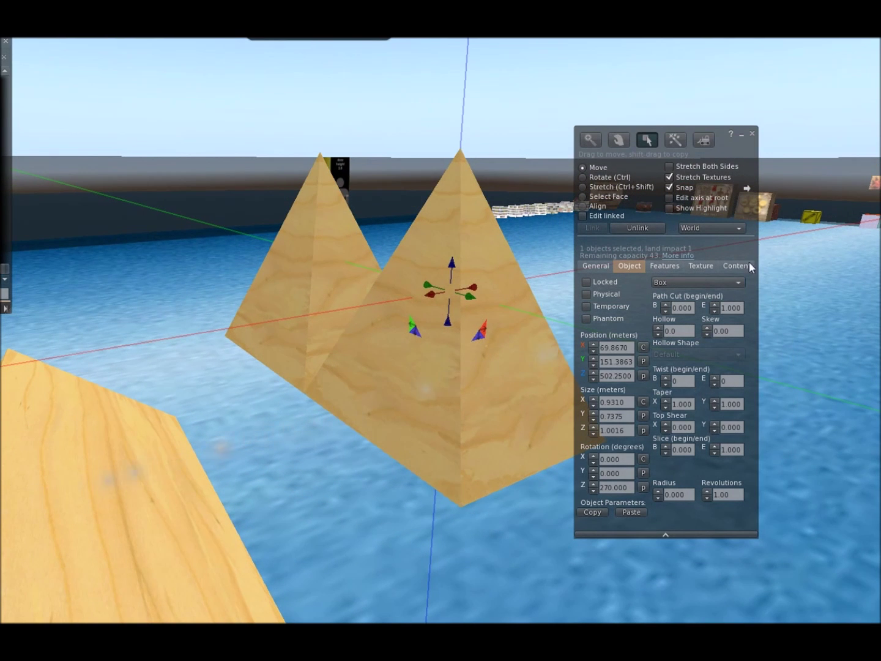
# Step: Turn on Flexible Path in the features of the selected pyramid
pyautogui.click(675, 267)
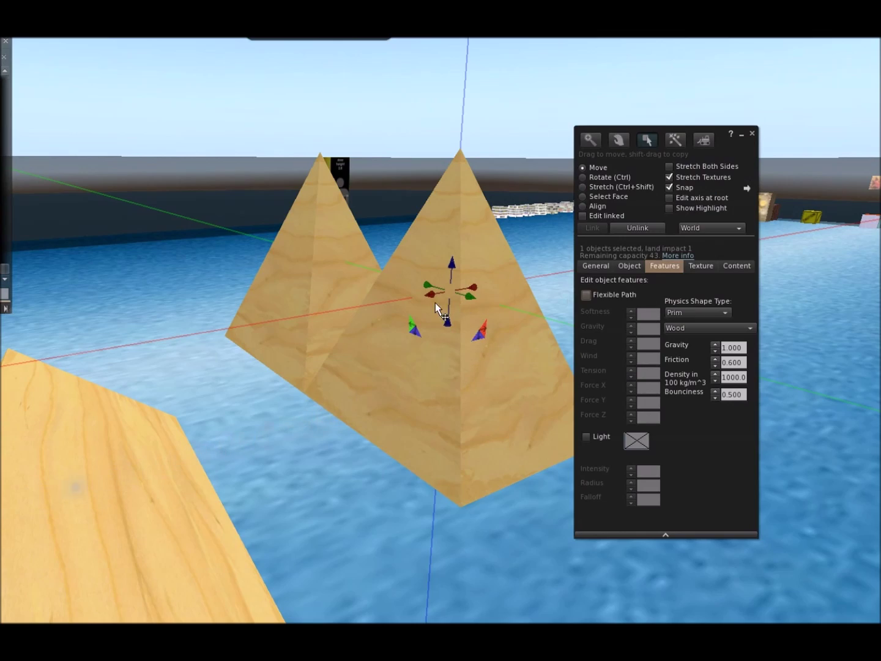
pyautogui.press('Escape')
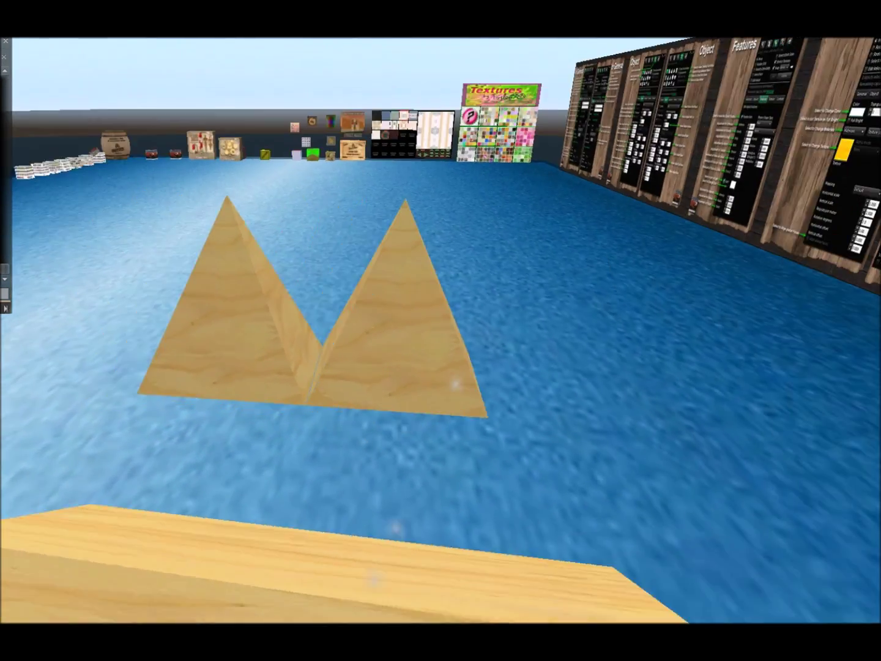
pyautogui.keyDown('ctrl'); pyautogui.keyDown('alt'); pyautogui.moveTo(324, 330); pyautogui.dragTo(388, 305); pyautogui.keyUp('alt'); pyautogui.keyUp('ctrl')
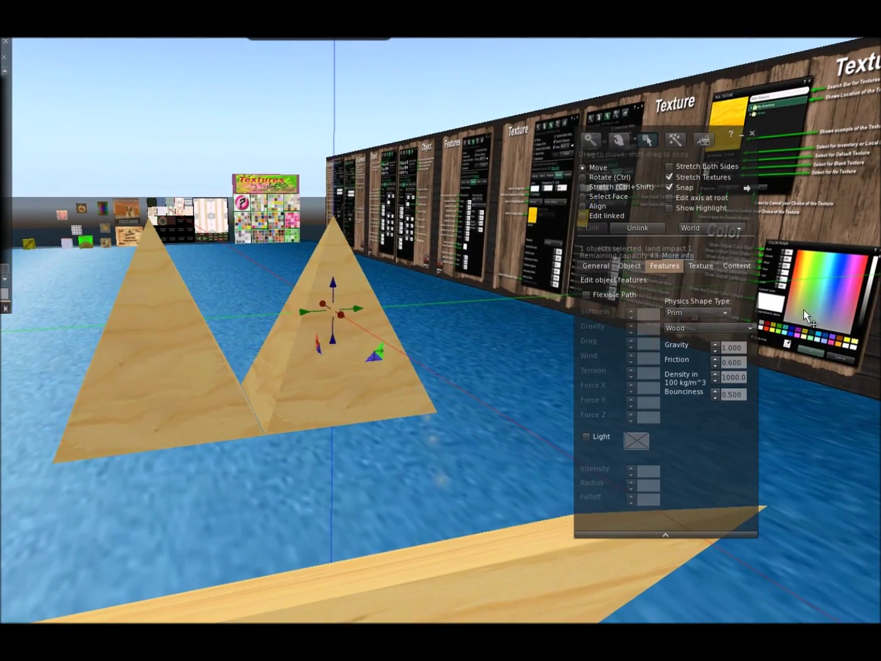
pyautogui.click(586, 294)
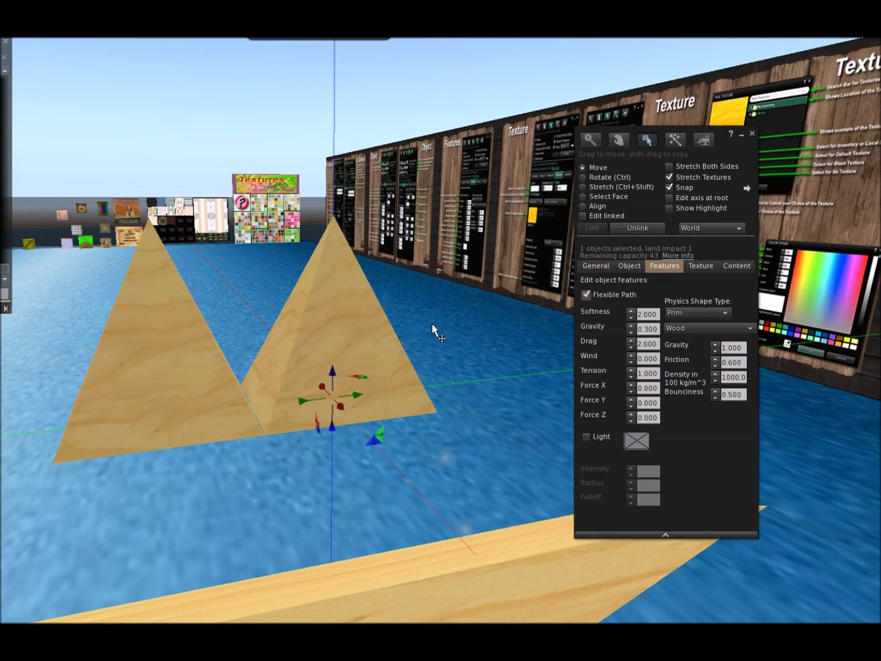
# Step: Set the flexible pyramid's Flexible Path Gravity to 1.000
pyautogui.press('Escape')
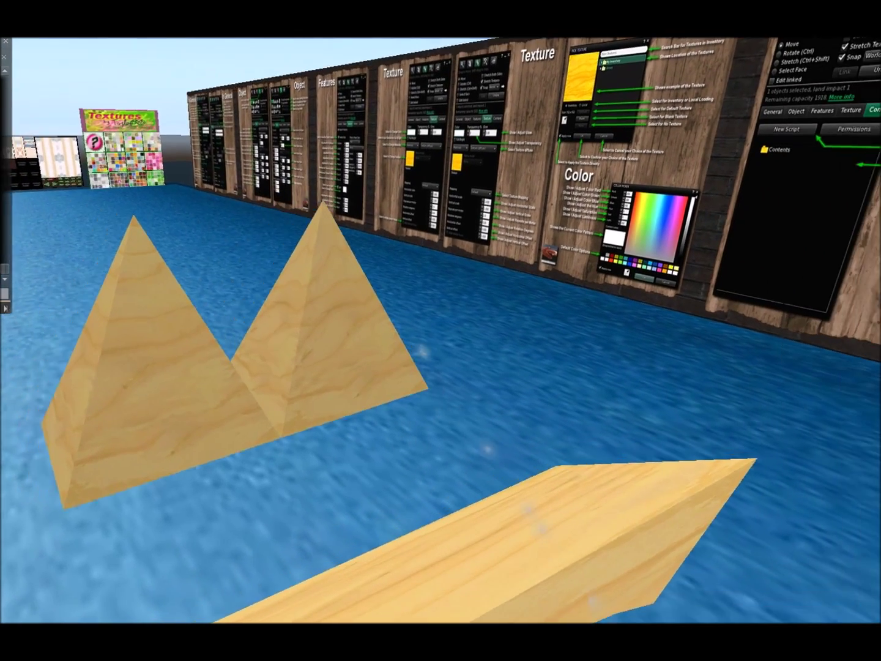
pyautogui.keyDown('alt'); pyautogui.moveTo(320, 324); pyautogui.dragTo(336, 312); pyautogui.keyUp('alt')
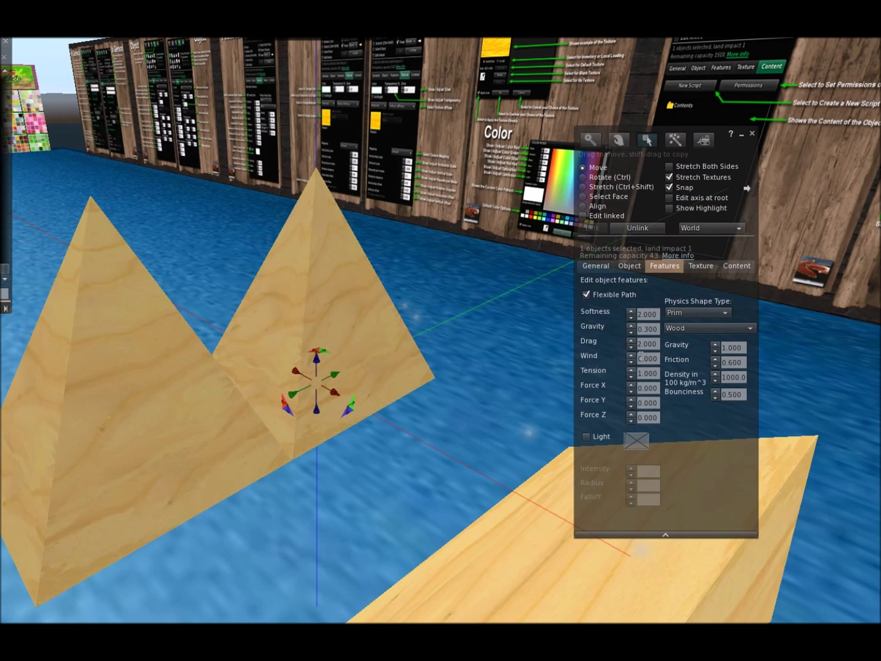
pyautogui.keyDown('ctrl'); pyautogui.moveTo(338, 352); pyautogui.dragTo(321, 372); pyautogui.keyUp('ctrl')
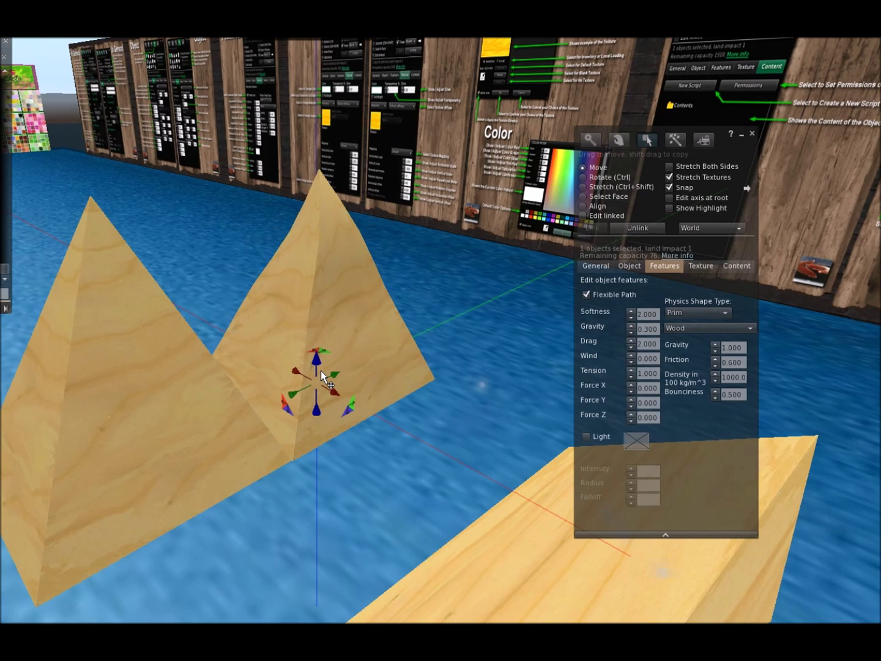
pyautogui.press('Escape')
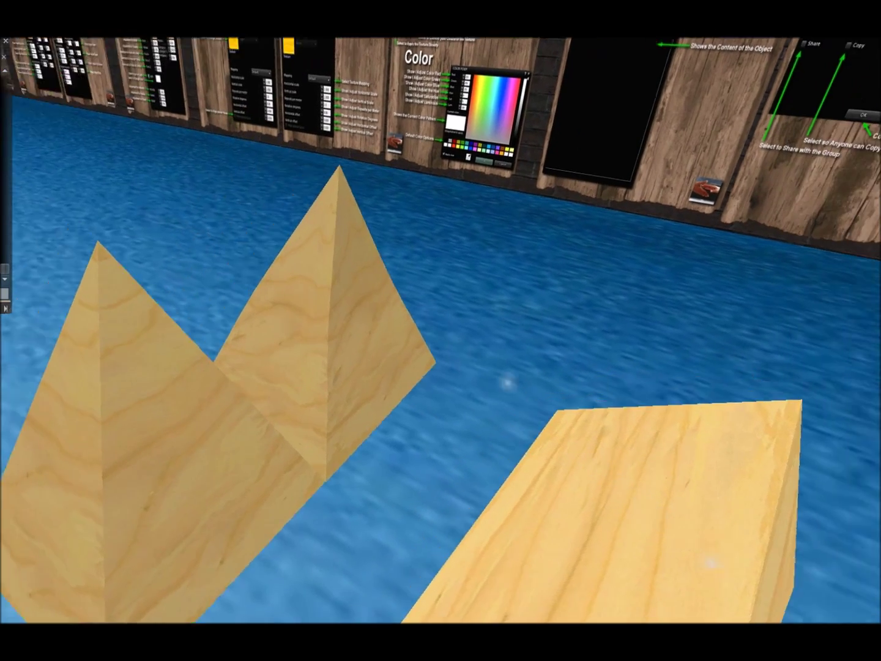
pyautogui.keyDown('ctrl'); pyautogui.keyDown('alt'); pyautogui.moveTo(321, 372); pyautogui.dragTo(311, 306); pyautogui.keyUp('alt'); pyautogui.keyUp('ctrl')
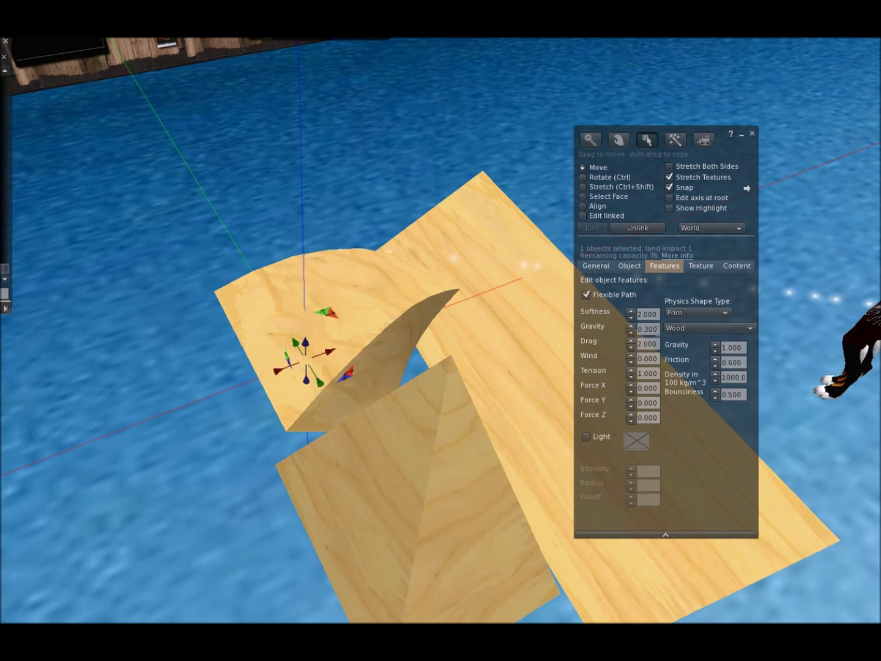
pyautogui.click(645, 329)
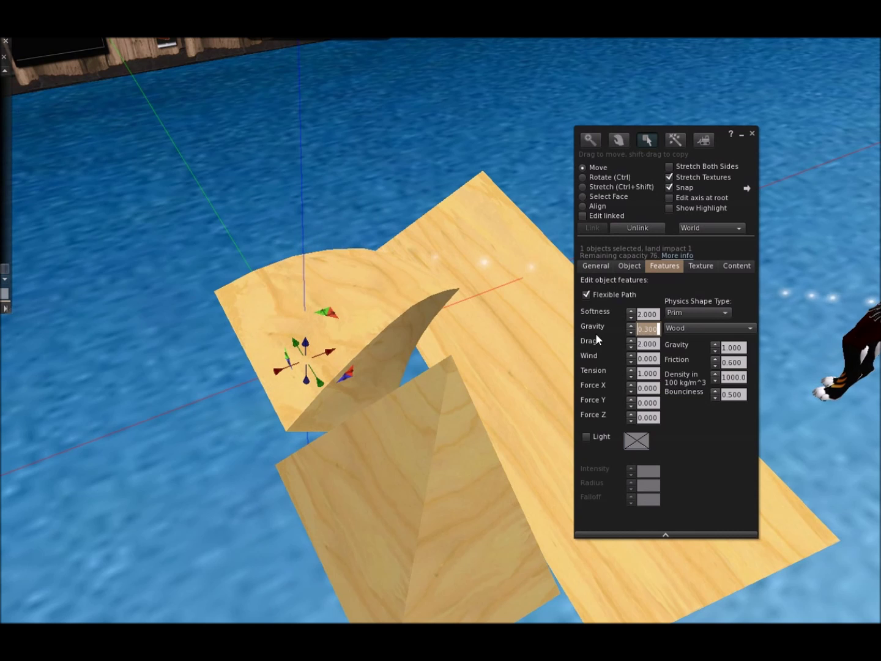
pyautogui.write('1')
pyautogui.press('Tab')
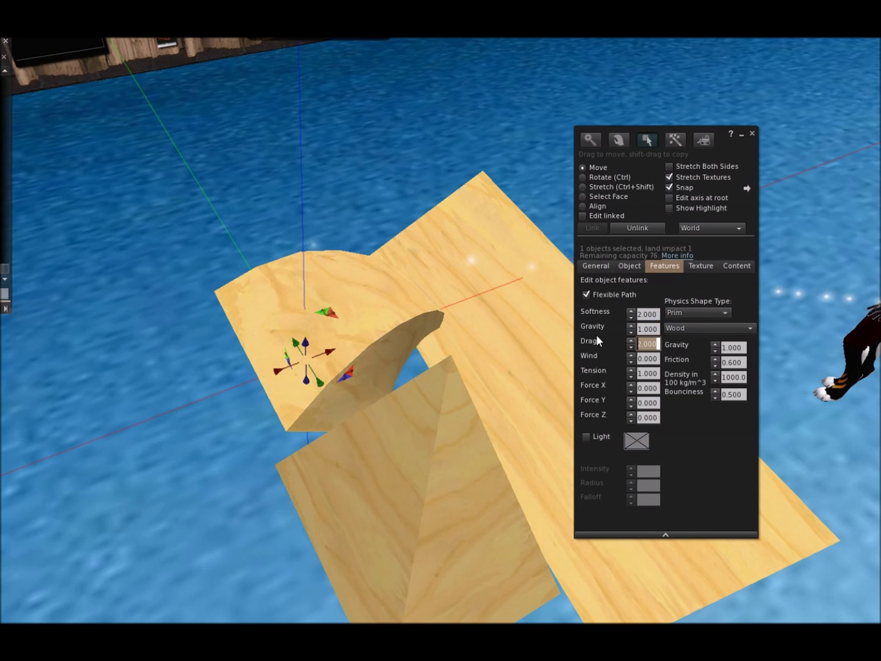
# Step: Set the flexible pyramid's Flexible Path Gravity to 0.100
pyautogui.press('alt')
pyautogui.keyDown('alt'); pyautogui.moveTo(372, 345); pyautogui.dragTo(316, 322); pyautogui.keyUp('alt')
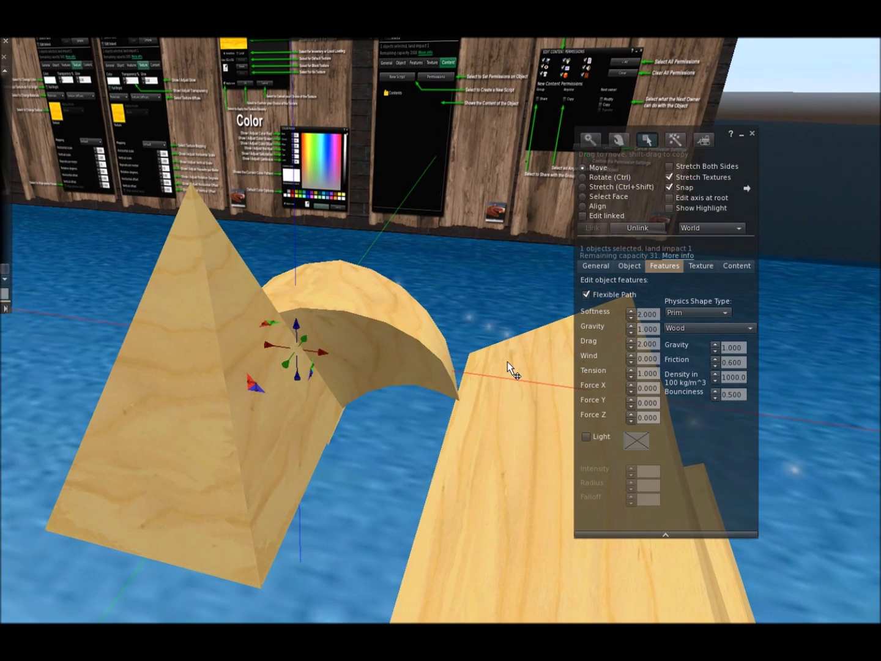
pyautogui.click(657, 329)
pyautogui.moveTo(658, 329); pyautogui.dragTo(503, 346)
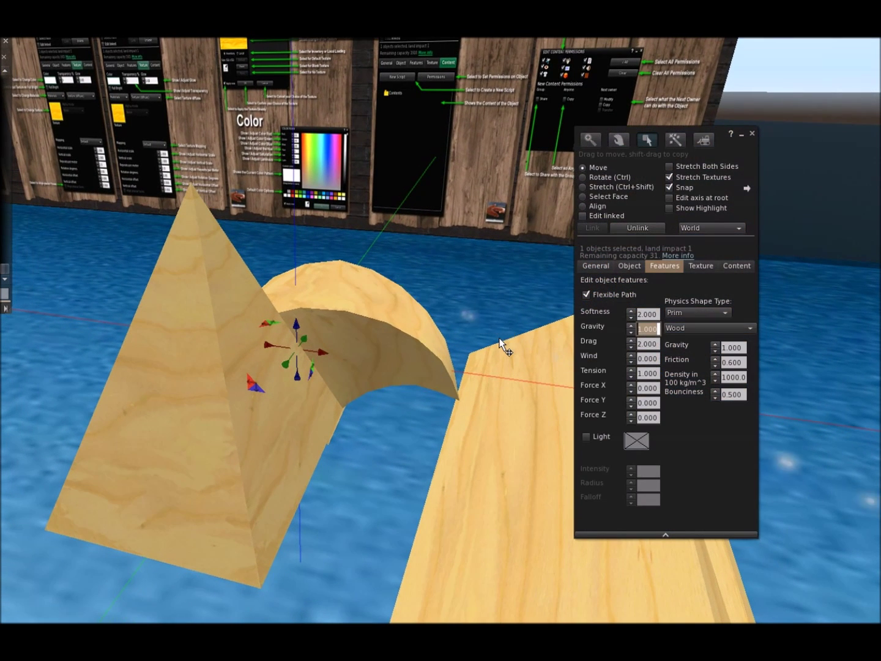
pyautogui.press('BackSpace')
pyautogui.write('0.1')
pyautogui.press('Tab')
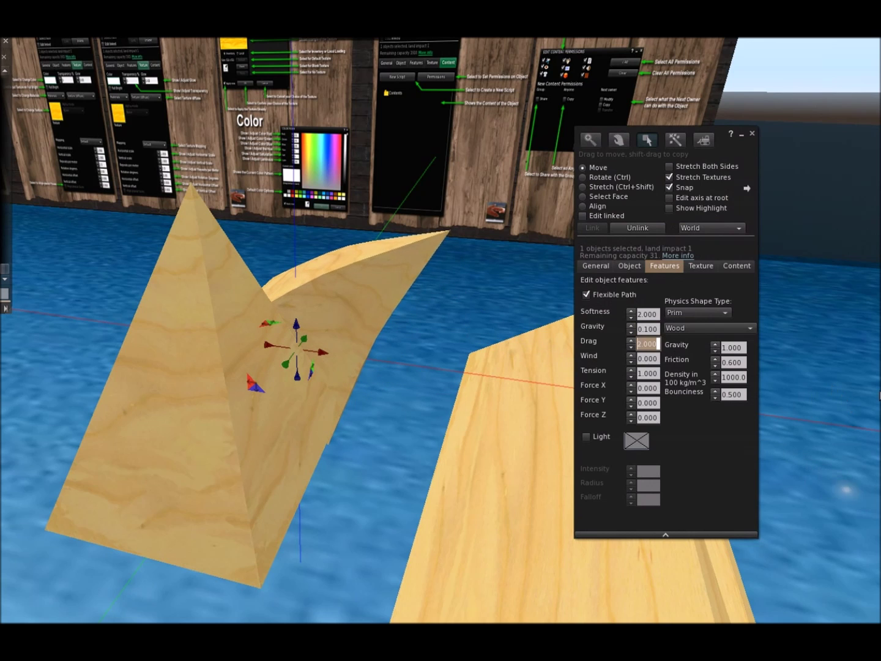
# Step: Examine the flexible pyramid's Wind and Tension settings and the available Physics Shape Type and material options
pyautogui.click(647, 360)
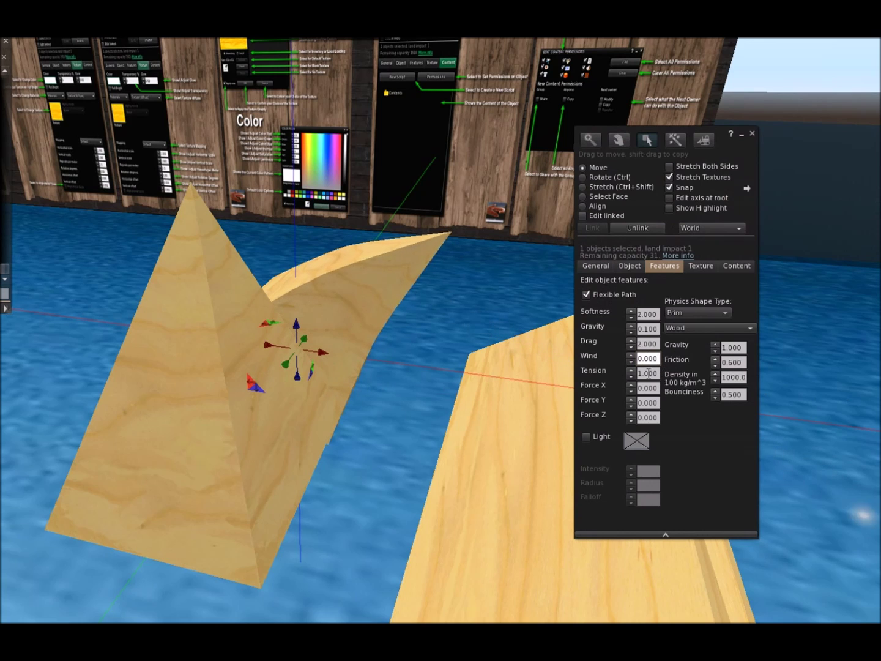
pyautogui.click(647, 373)
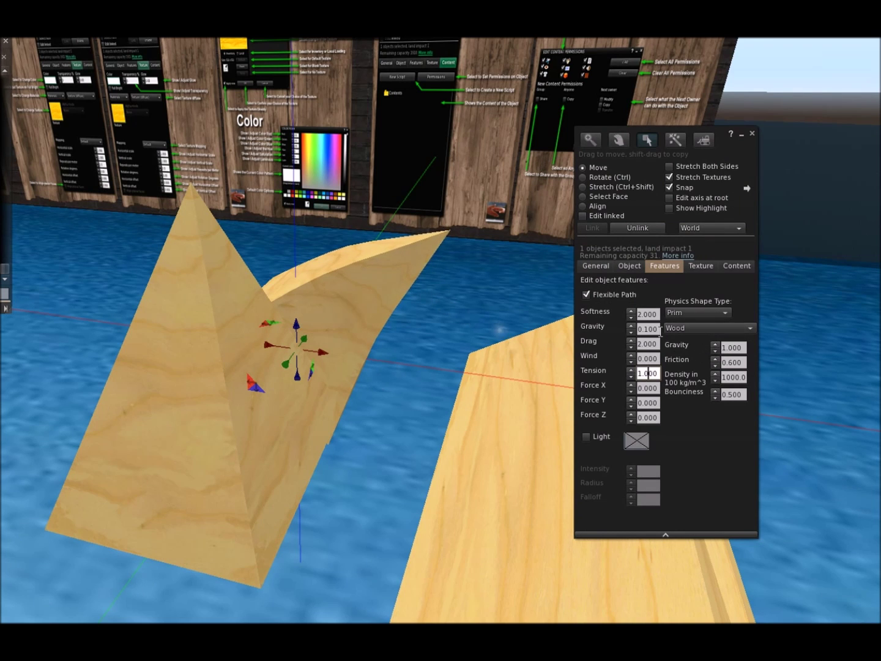
pyautogui.click(721, 313)
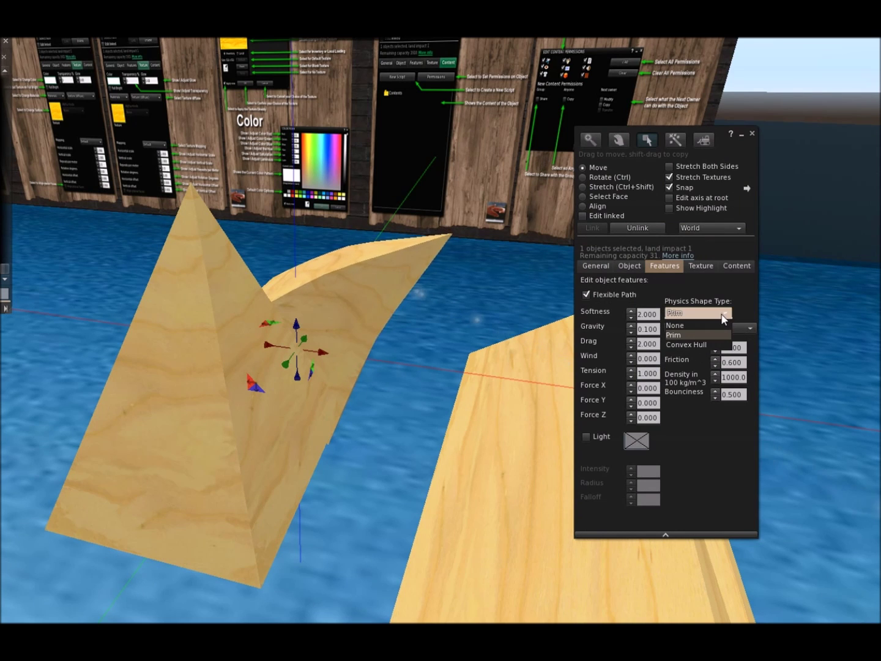
pyautogui.click(722, 315)
pyautogui.click(726, 329)
pyautogui.click(727, 331)
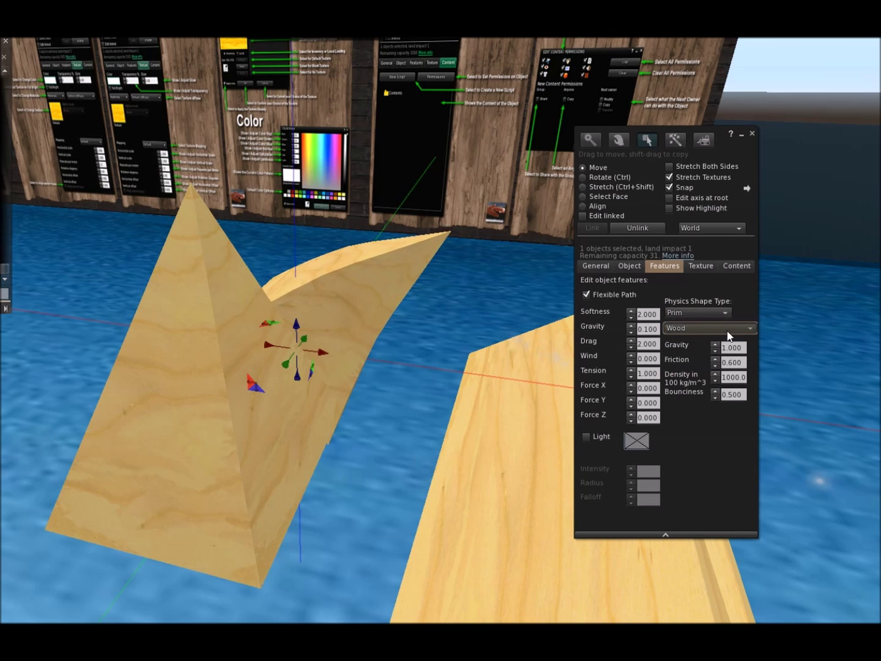